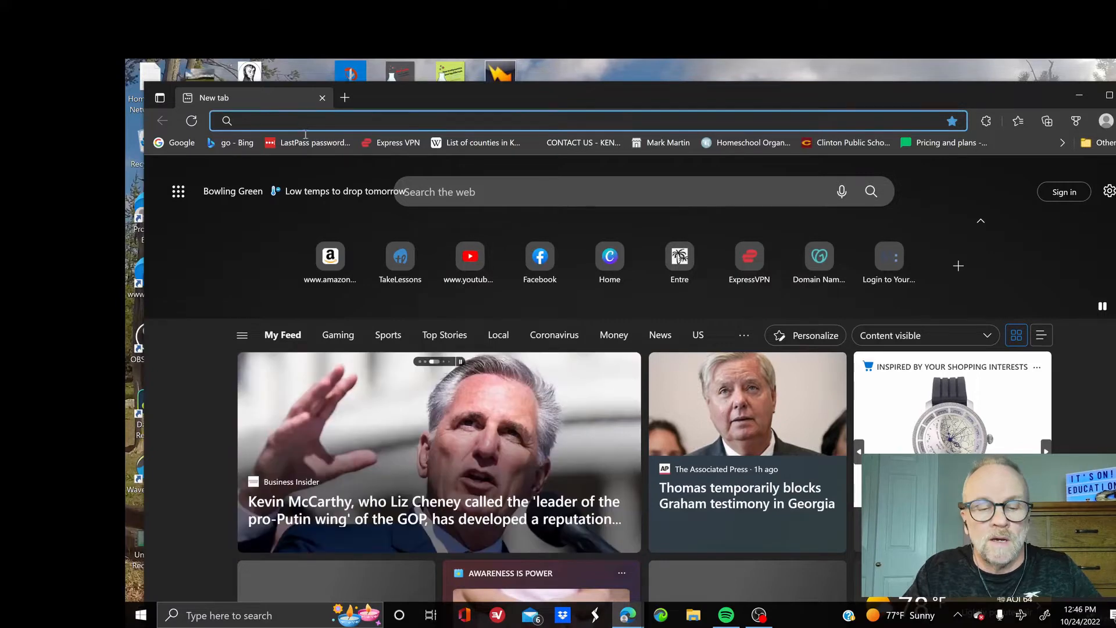
Load youtube.com in Edge and nudge the browser window slightly up and left
type("you")
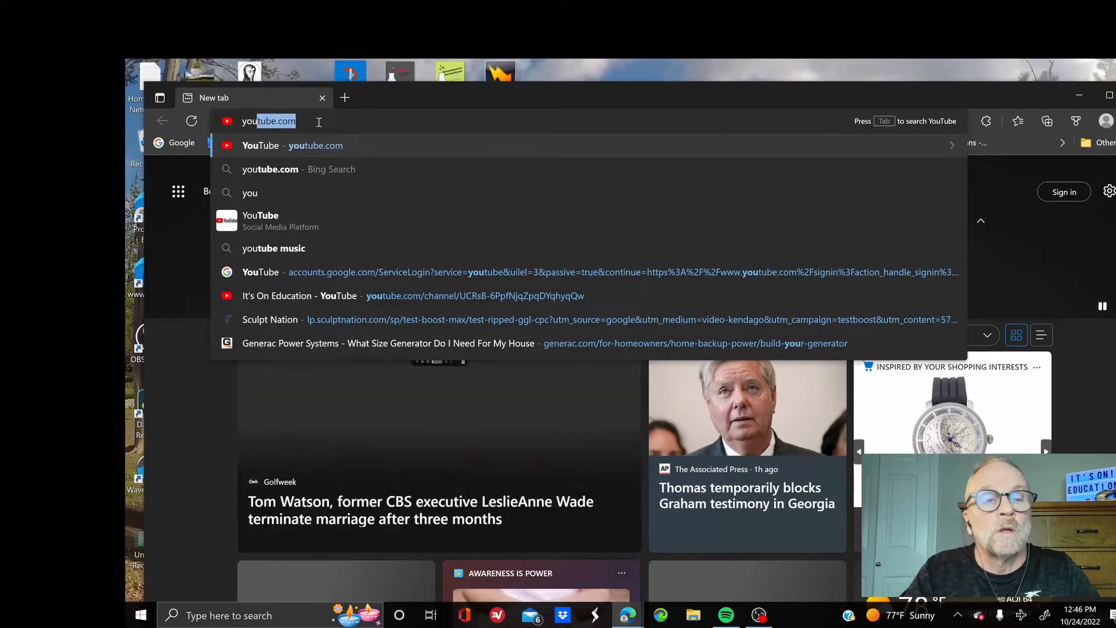
type("tube.com")
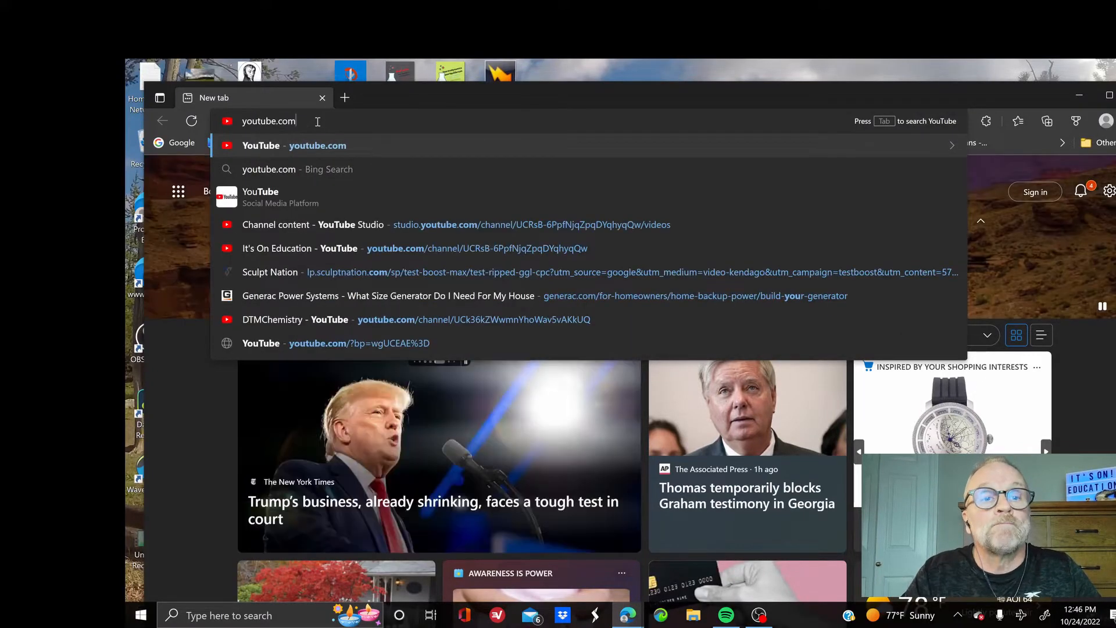
key("Return")
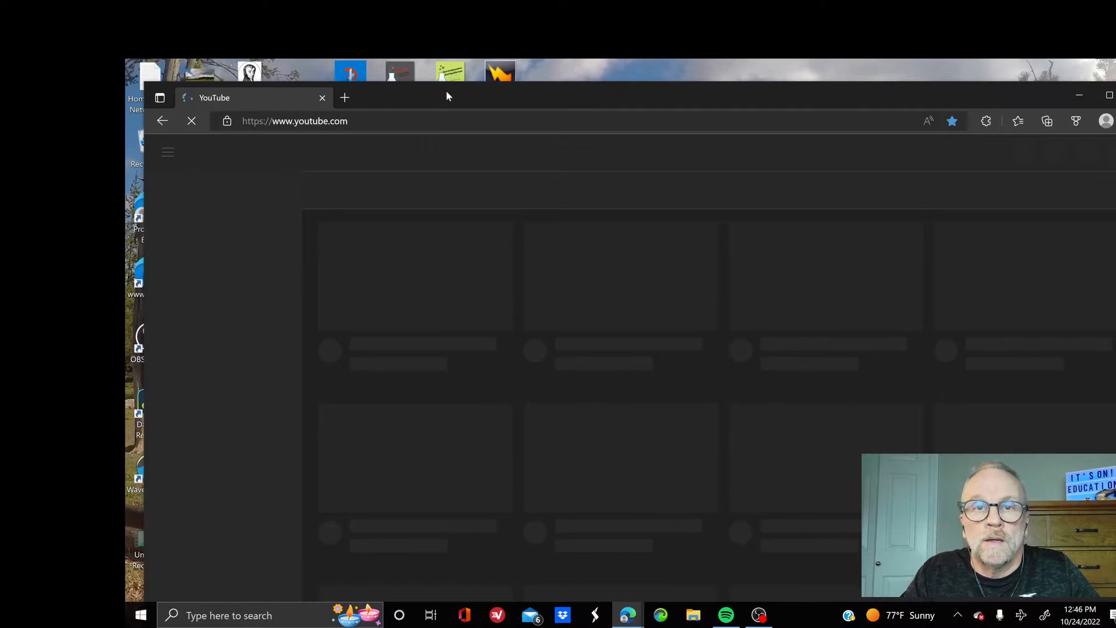
left_click_drag(447, 94, 422, 84)
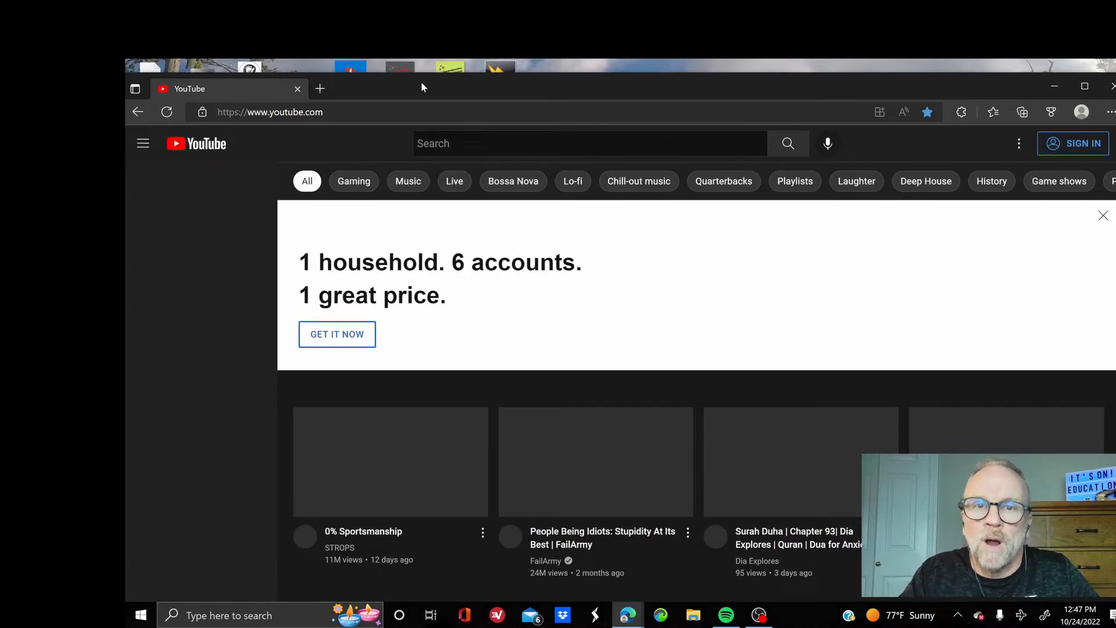
Reposition the browser window and start signing in with the top-right Sign In button
mouse_move(421, 87)
left_mouse_down()
mouse_move(442, 85)
mouse_move(416, 84)
left_mouse_up()
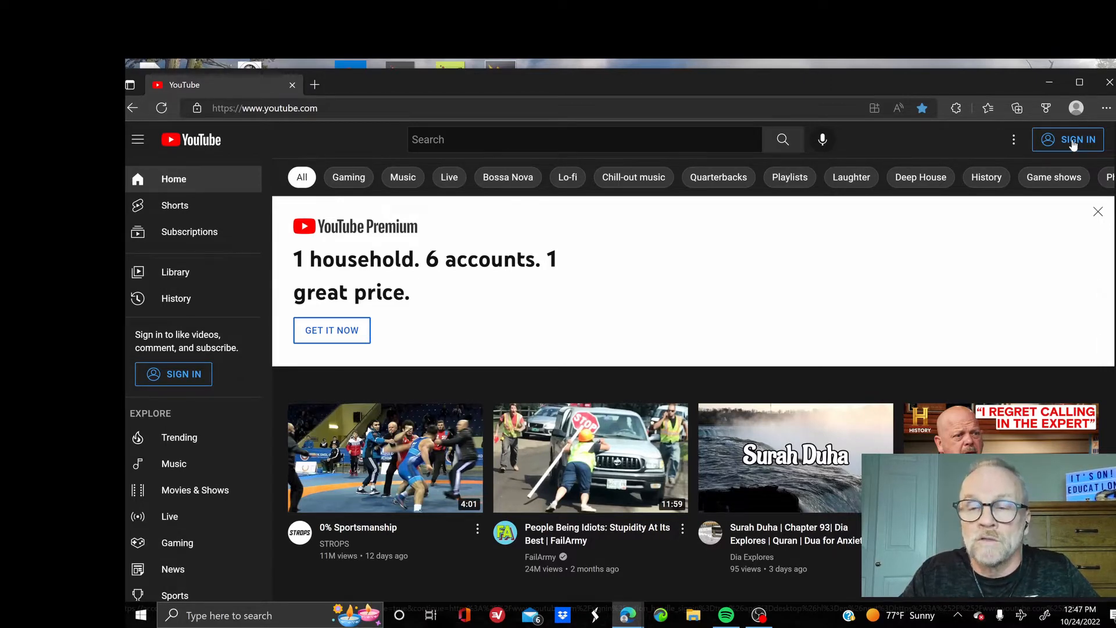
left_click(1074, 145)
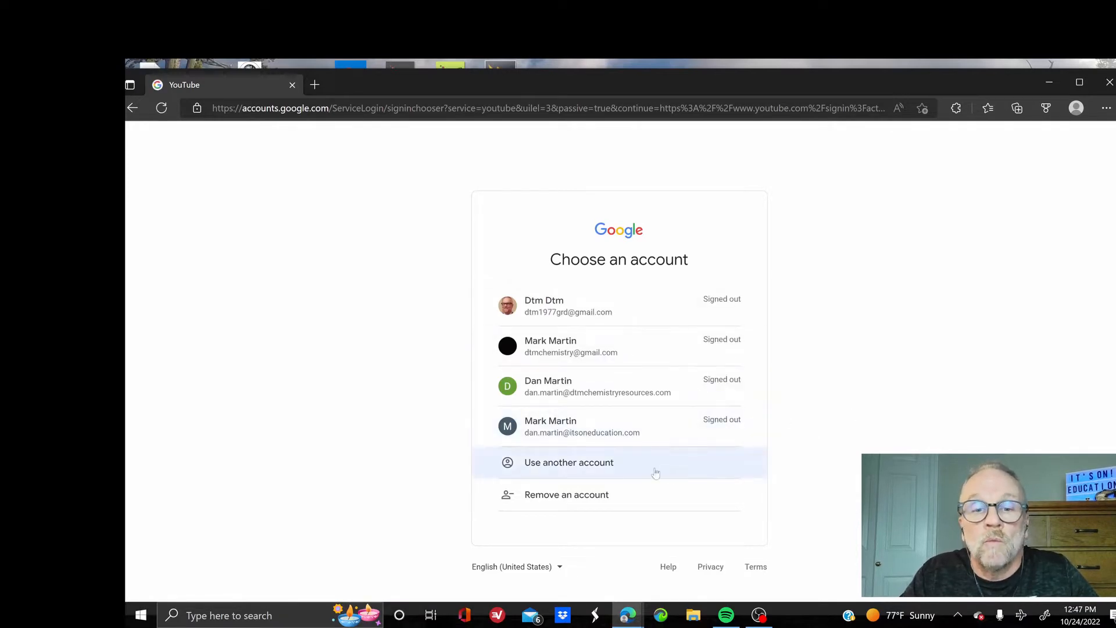
Choose Use another account, then create a new Google account to manage a business
left_click(569, 465)
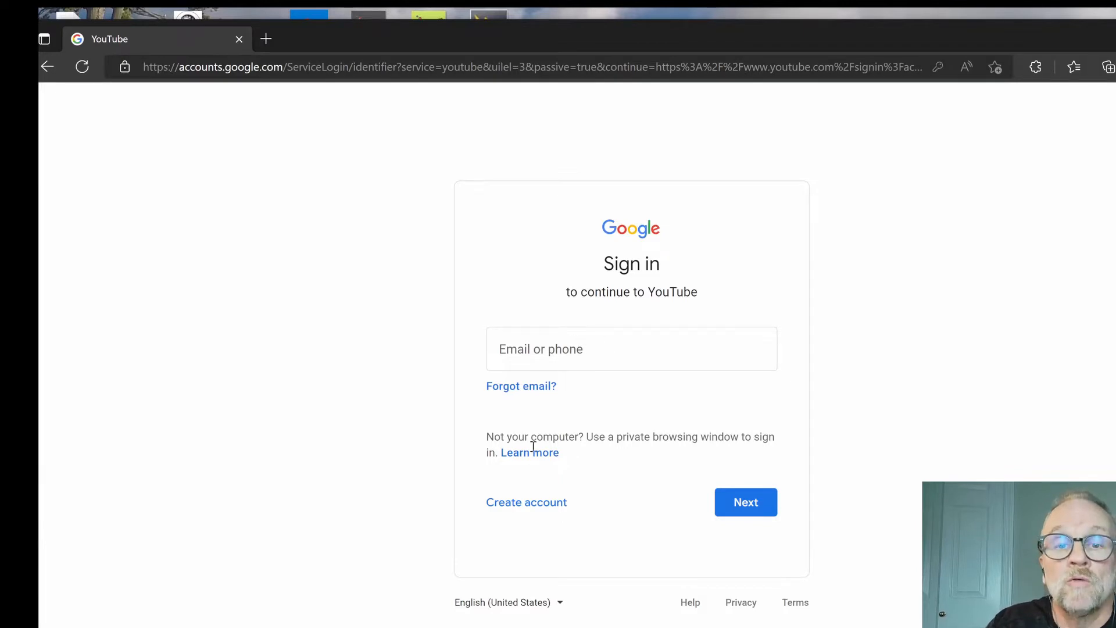
left_click(522, 504)
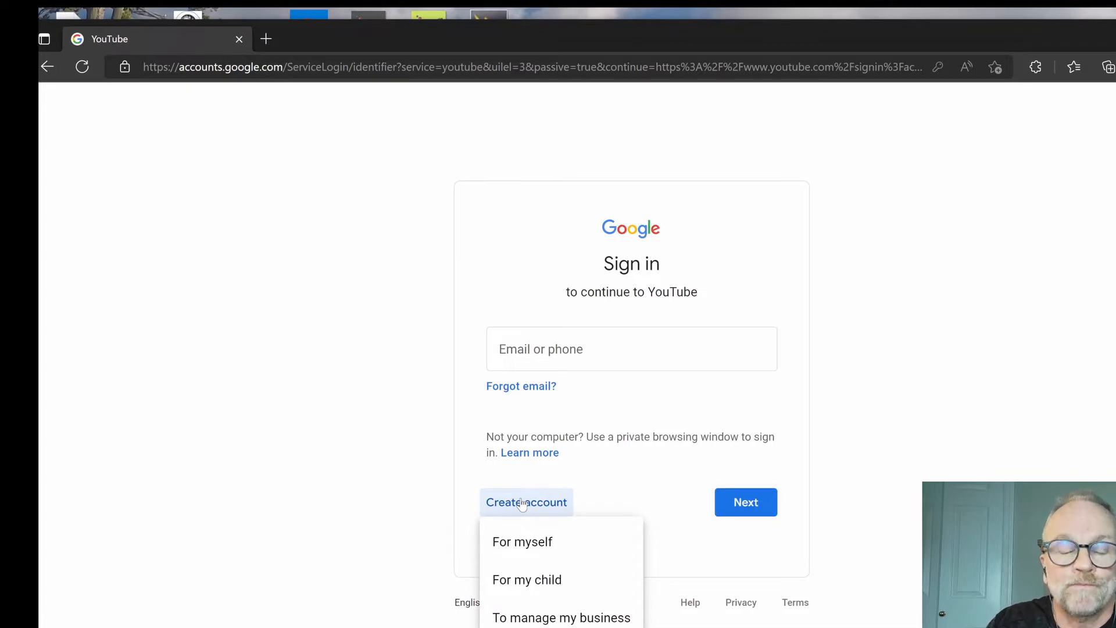
left_click(547, 619)
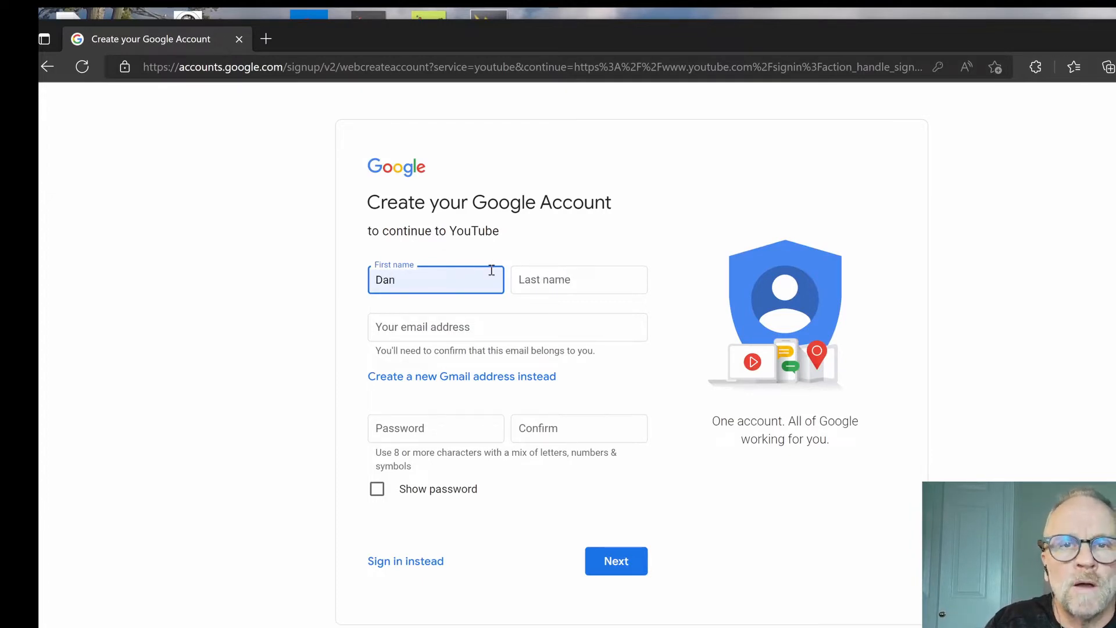
Enter the account's last name in the sign-up form
left_click(534, 283)
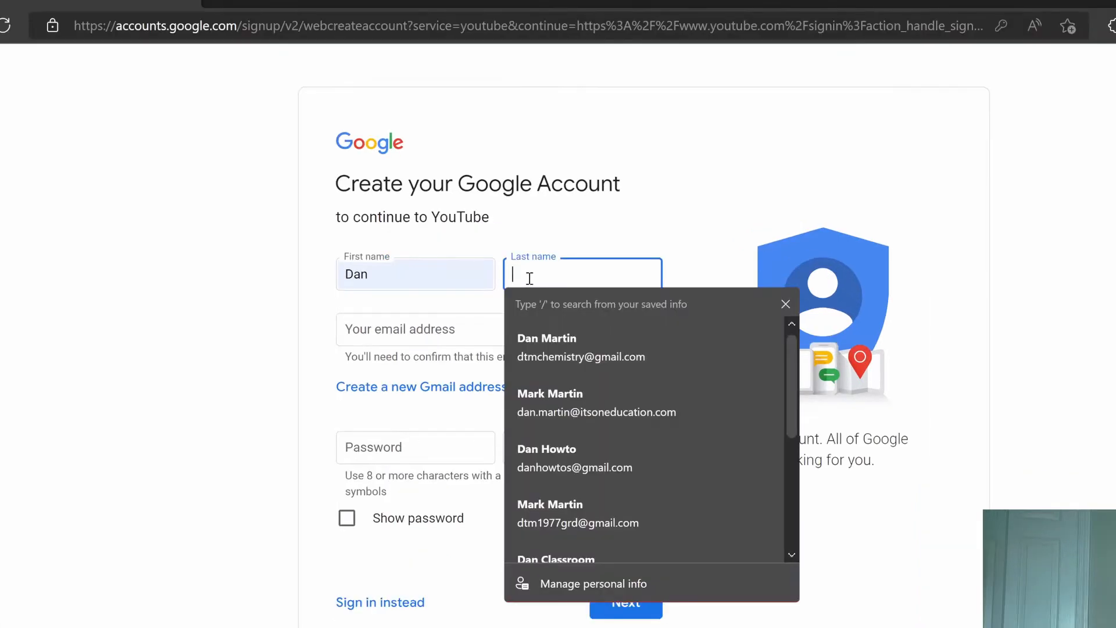
left_click(494, 245)
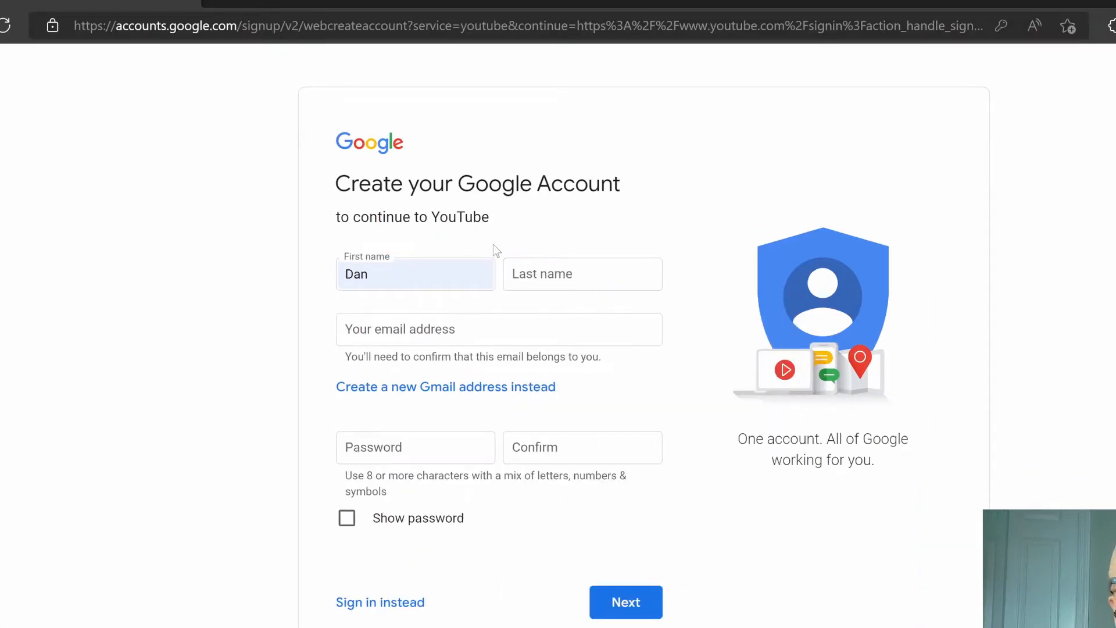
left_click(516, 267)
type("D")
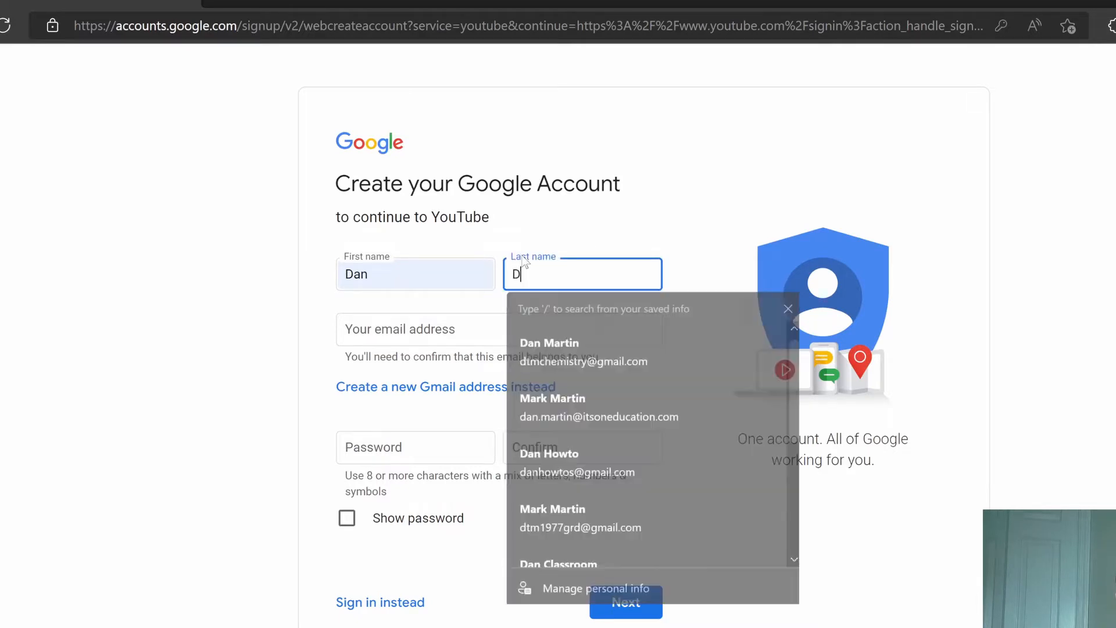
type("TM")
type("cla")
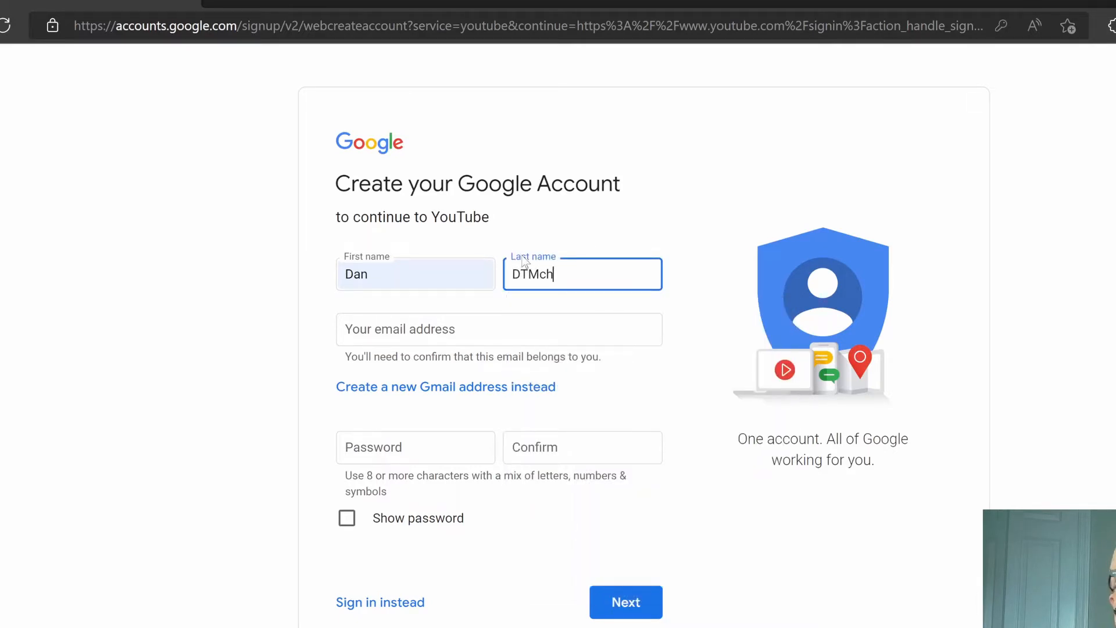
type("ssroom")
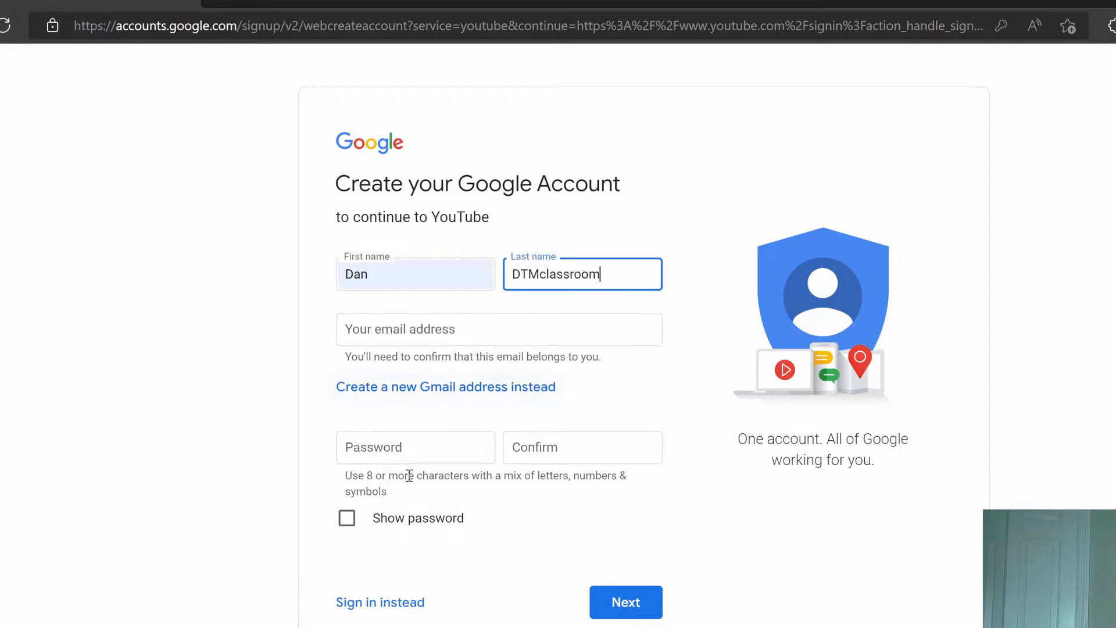
Switch to a new Gmail address, enter its username, and begin entering the password
left_click(437, 388)
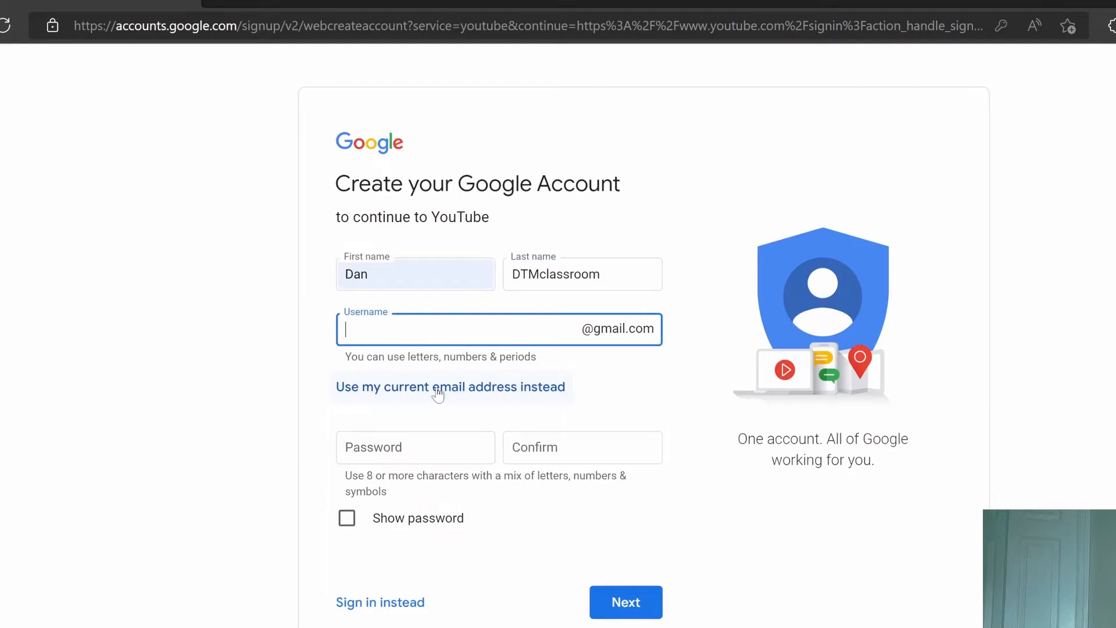
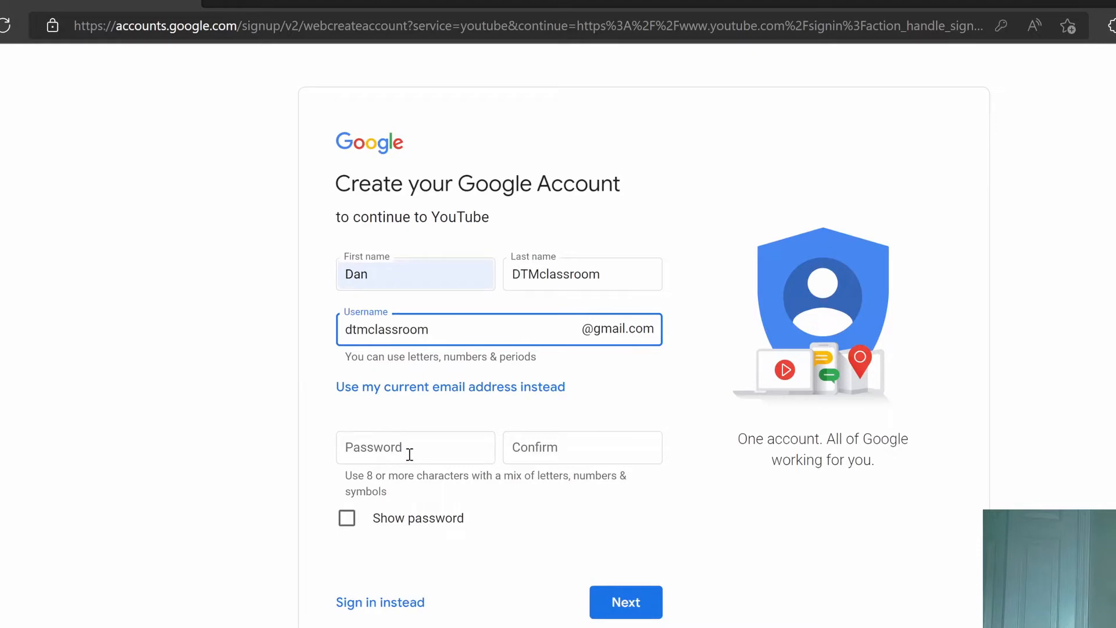
left_click(399, 438)
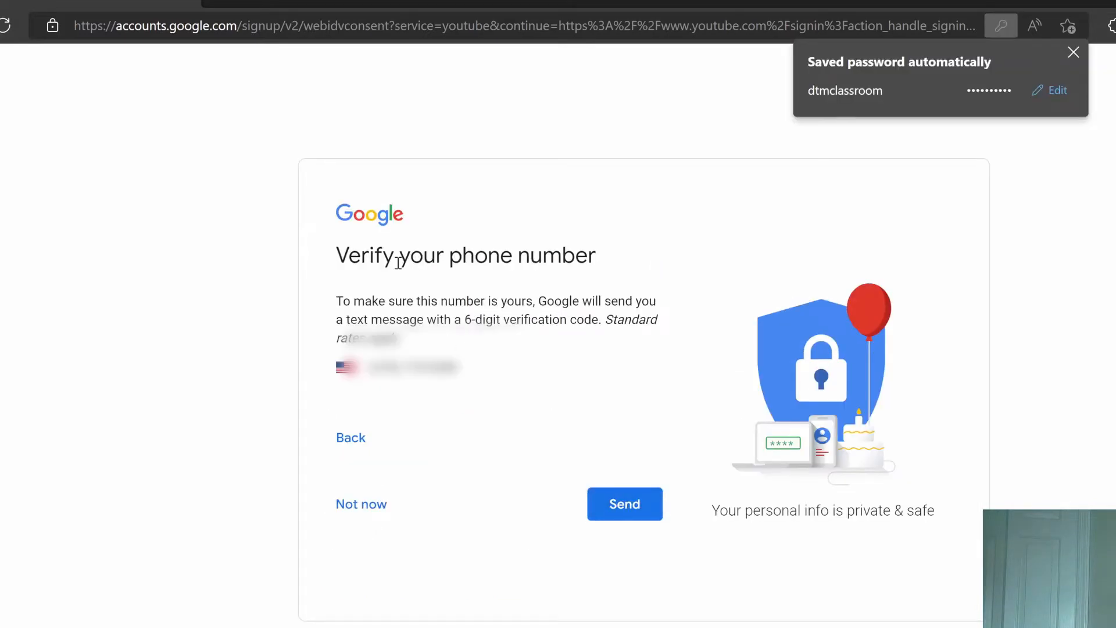
Text the code to the phone, verify it, and add the number to Google services
left_click(628, 507)
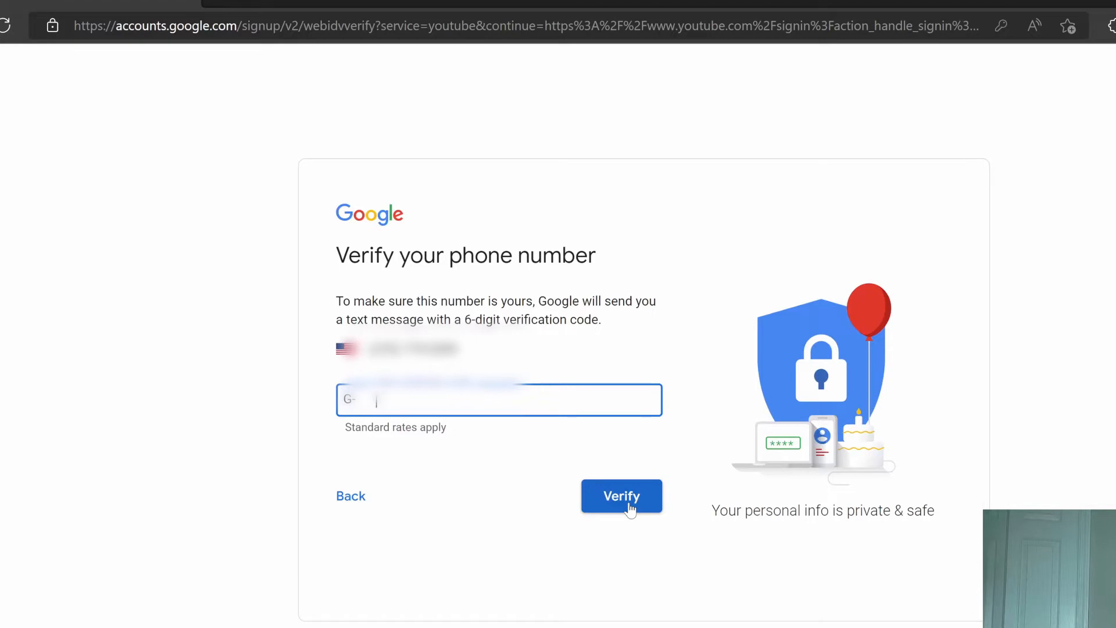
left_click(623, 497)
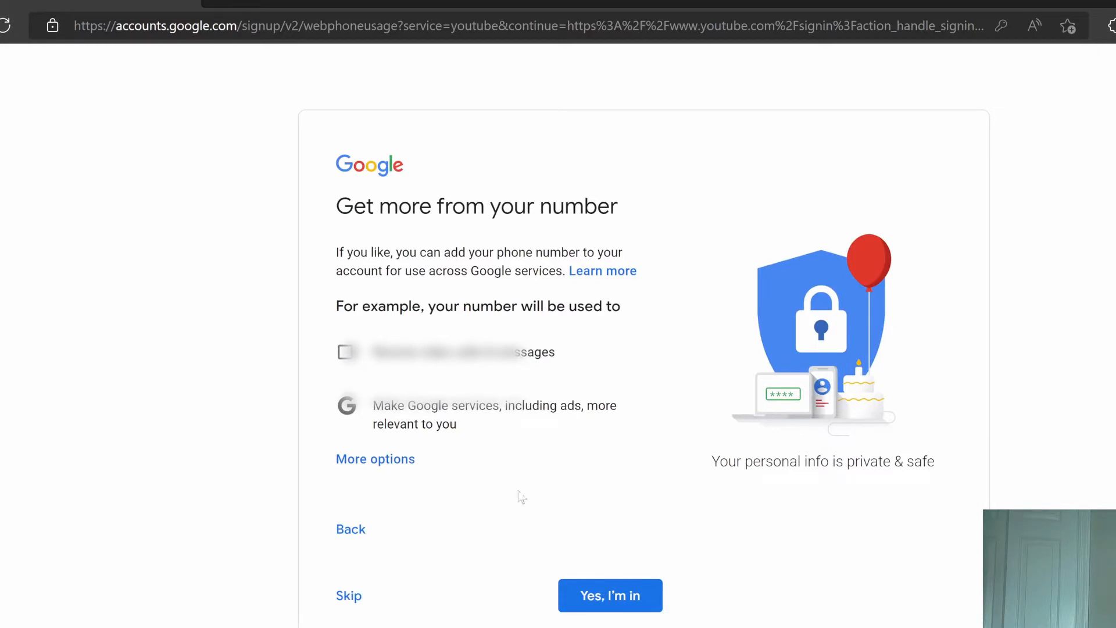
left_click(617, 599)
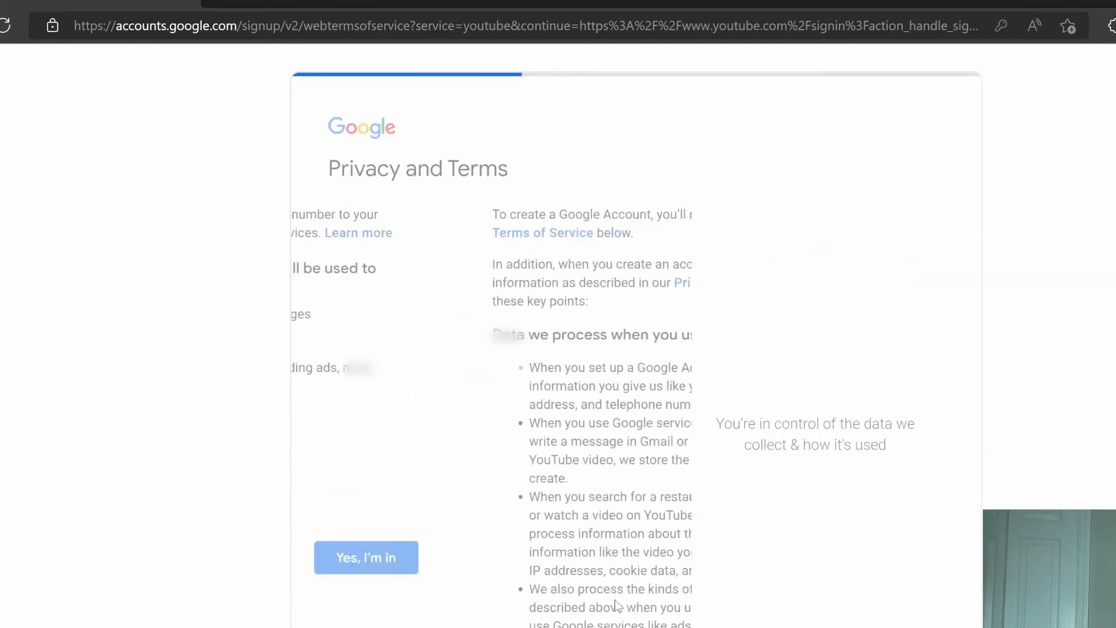
Review the Privacy and Terms page and accept it with I agree
scroll(616, 606, "down", 15)
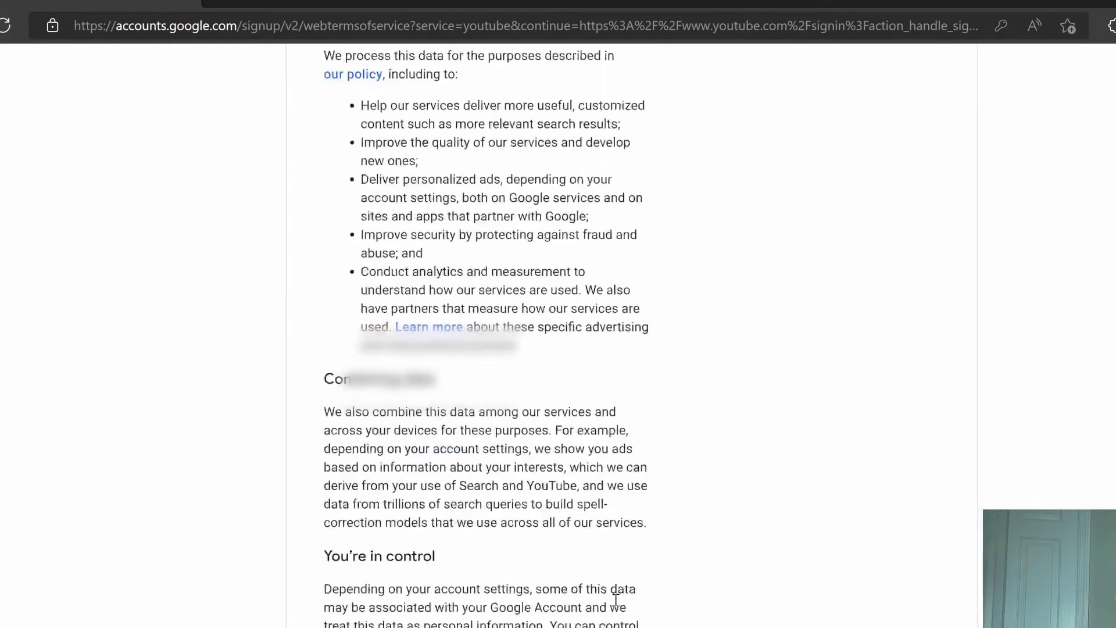
scroll(668, 494, "up", 1)
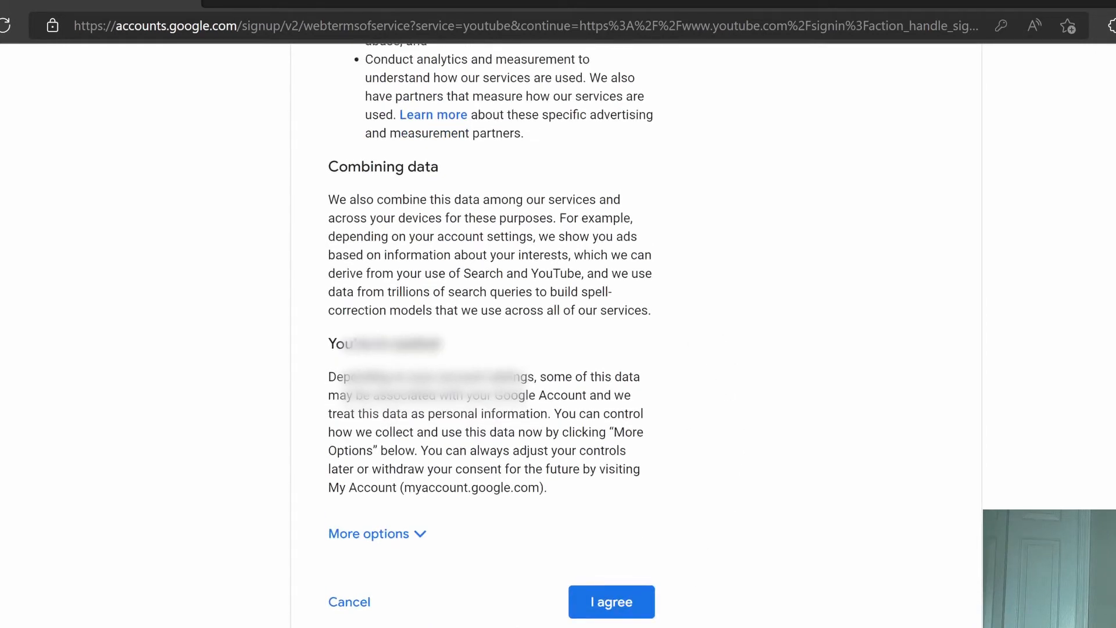
left_click(613, 604)
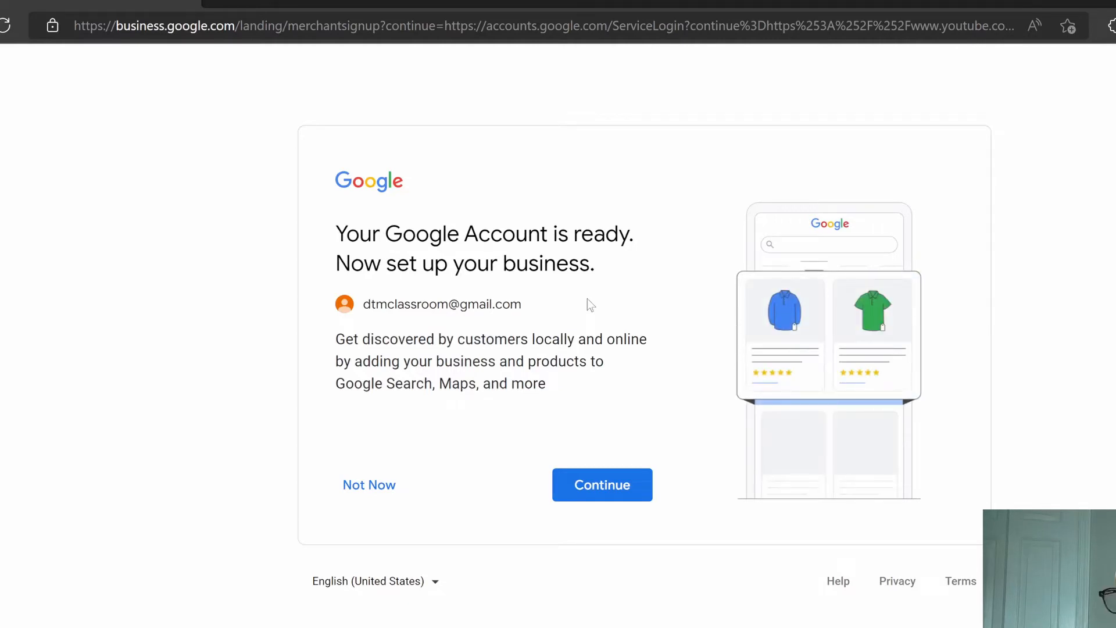
Decline the business profile setup with Not Now
left_click(361, 488)
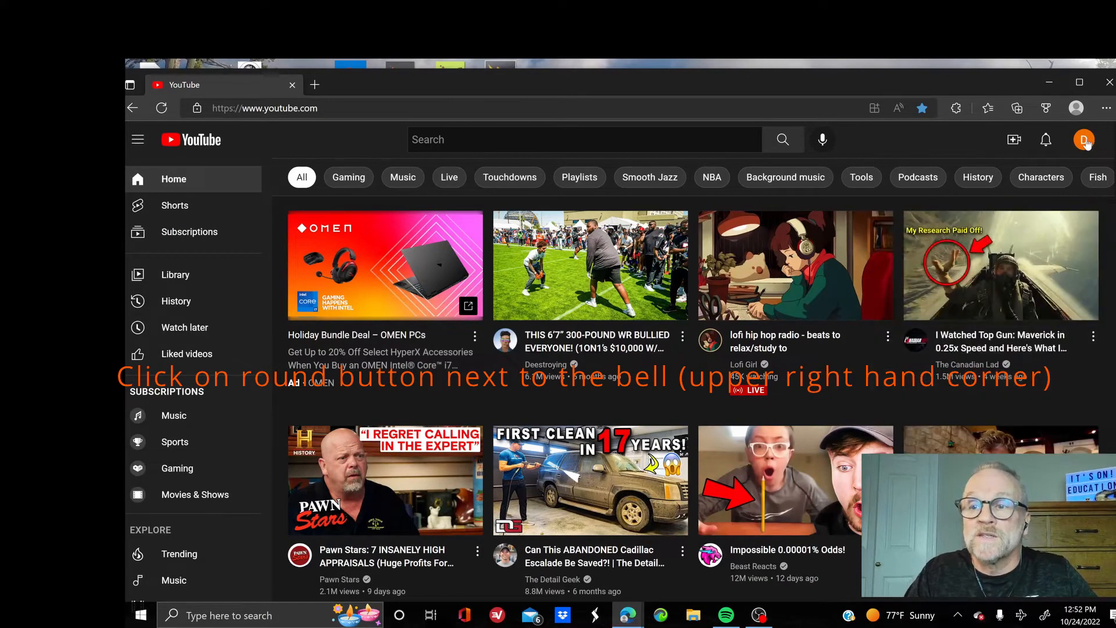
From the avatar's account menu, choose Create a channel to reach the How you'll appear setup
left_click(1085, 140)
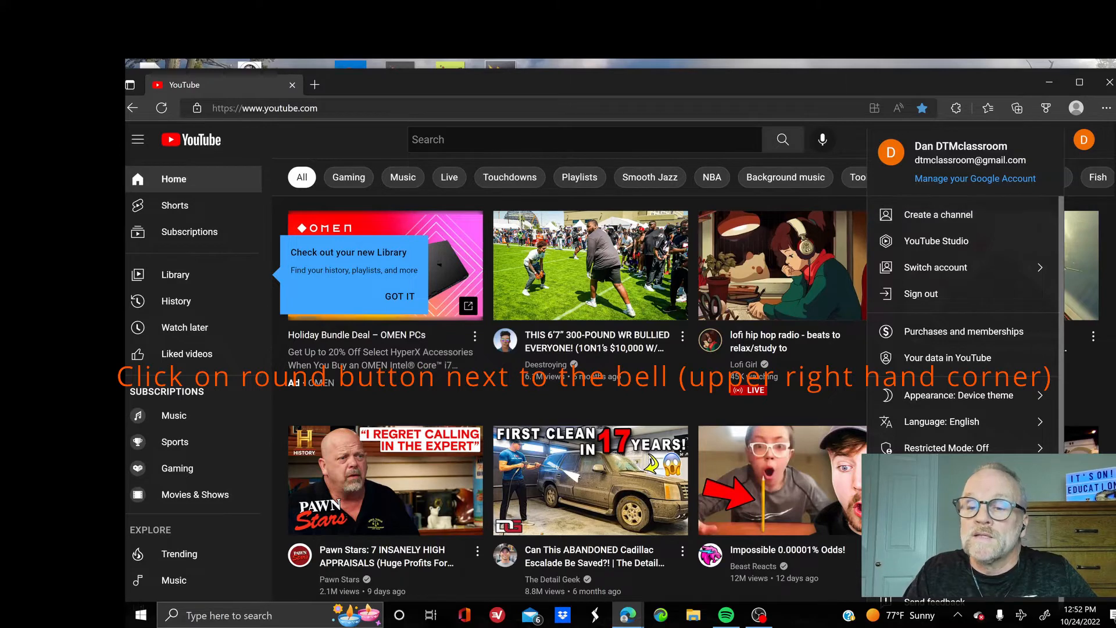
left_click(920, 538)
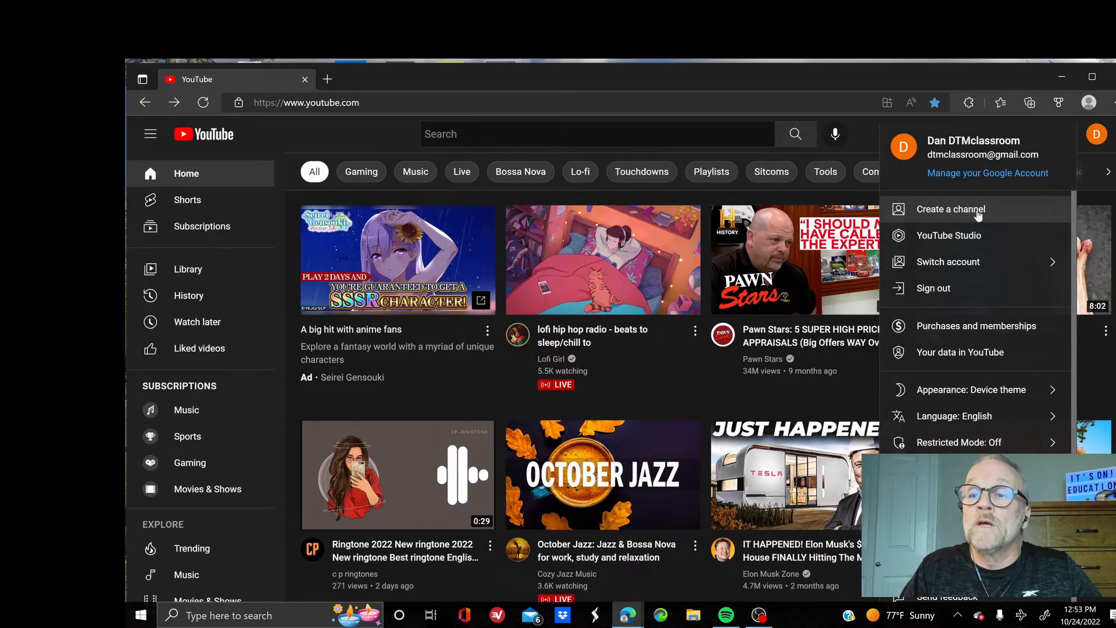
left_click(979, 214)
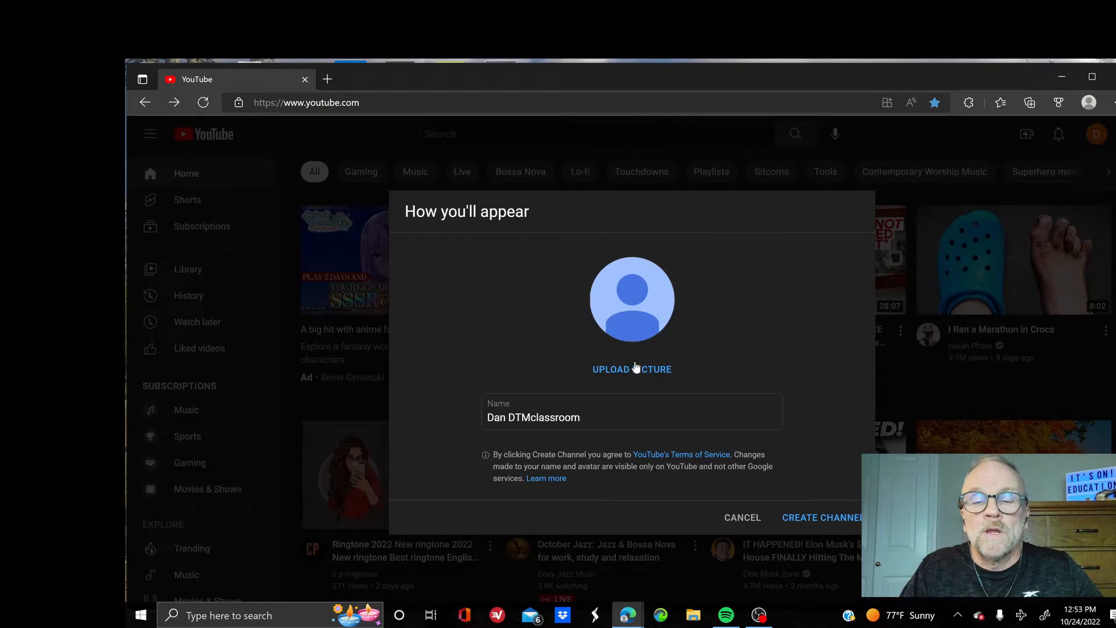
Upload and crop the presenter's photo from Pictures as profile picture, then create the channel
left_click(635, 368)
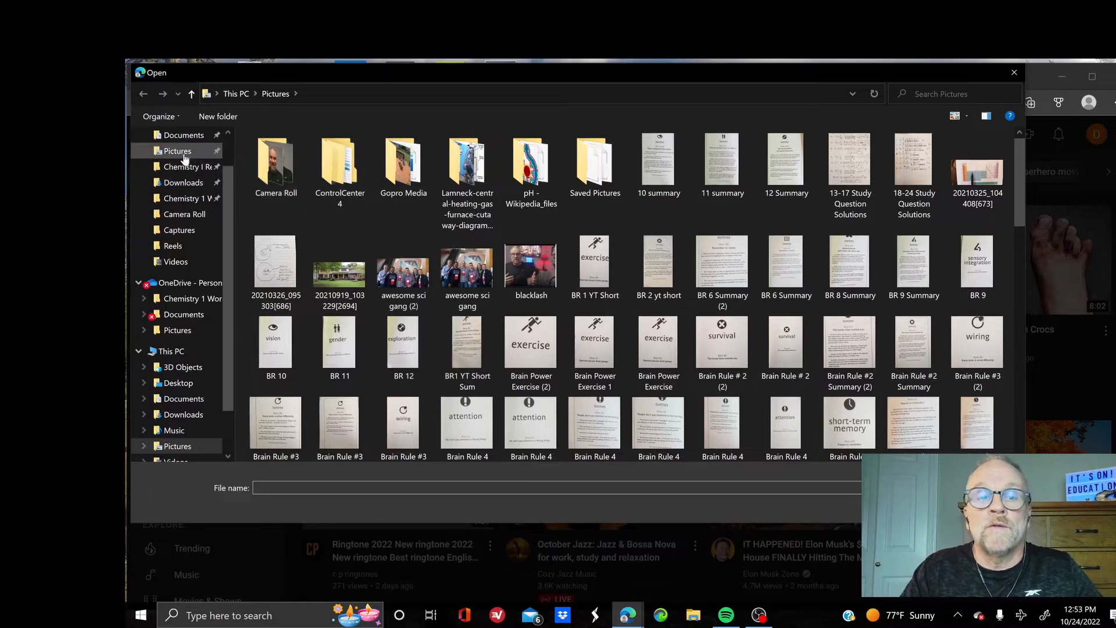
scroll(640, 349, "down", 3)
left_click(784, 411)
left_click(929, 507)
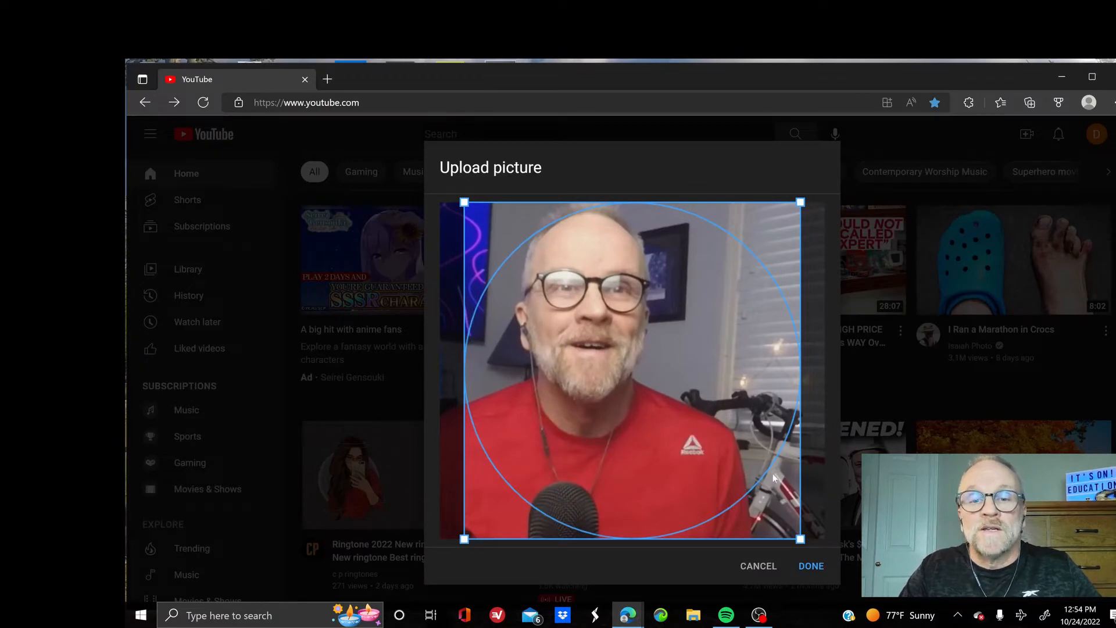
left_click(813, 565)
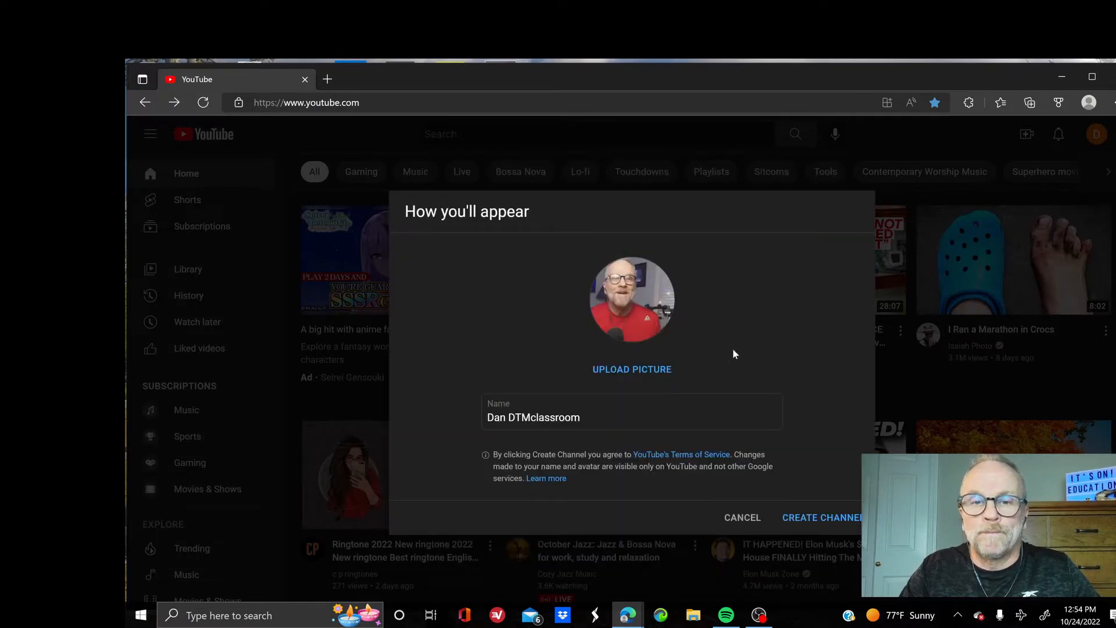
left_click(822, 517)
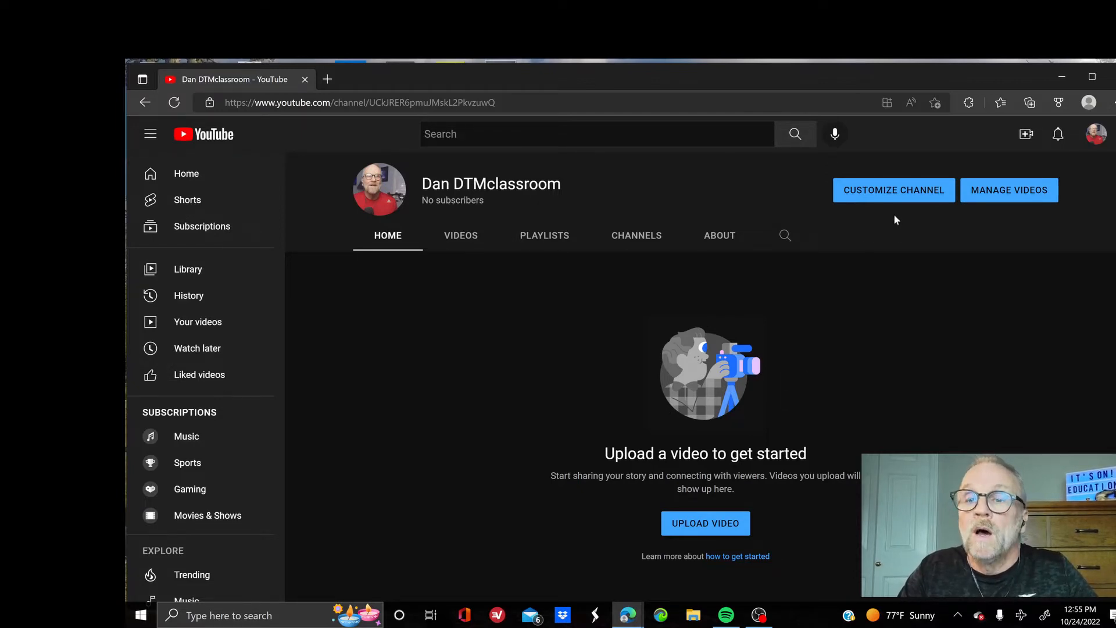
Open YouTube Studio's Channel customization page via Customize Channel
left_click(892, 196)
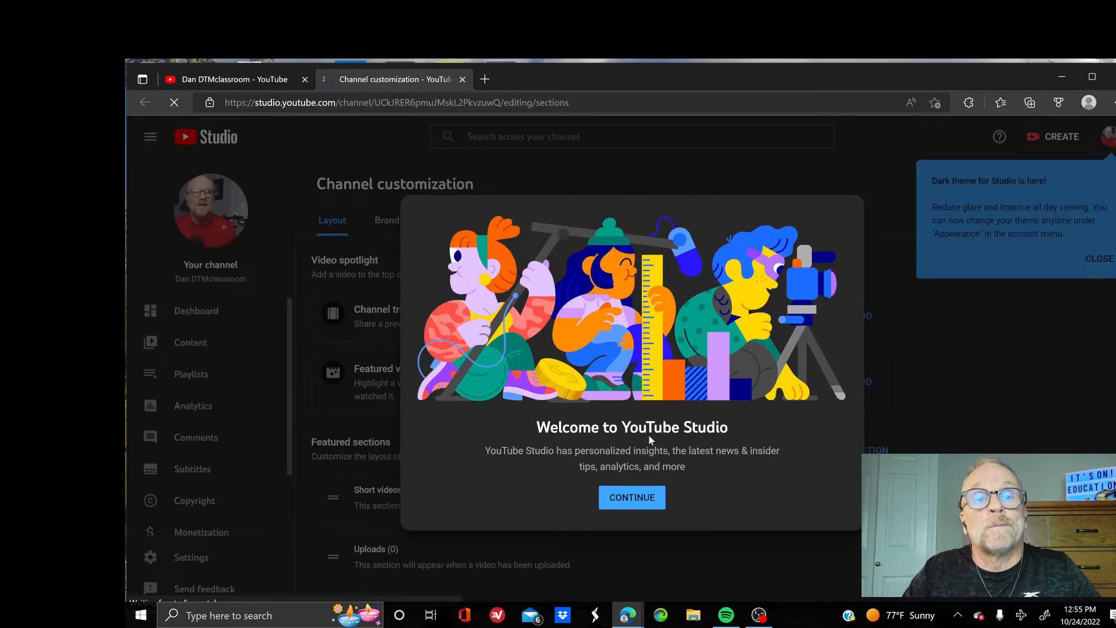
Close the Welcome to YouTube Studio dialog and browse the empty Video spotlight and Featured sections
left_click(636, 498)
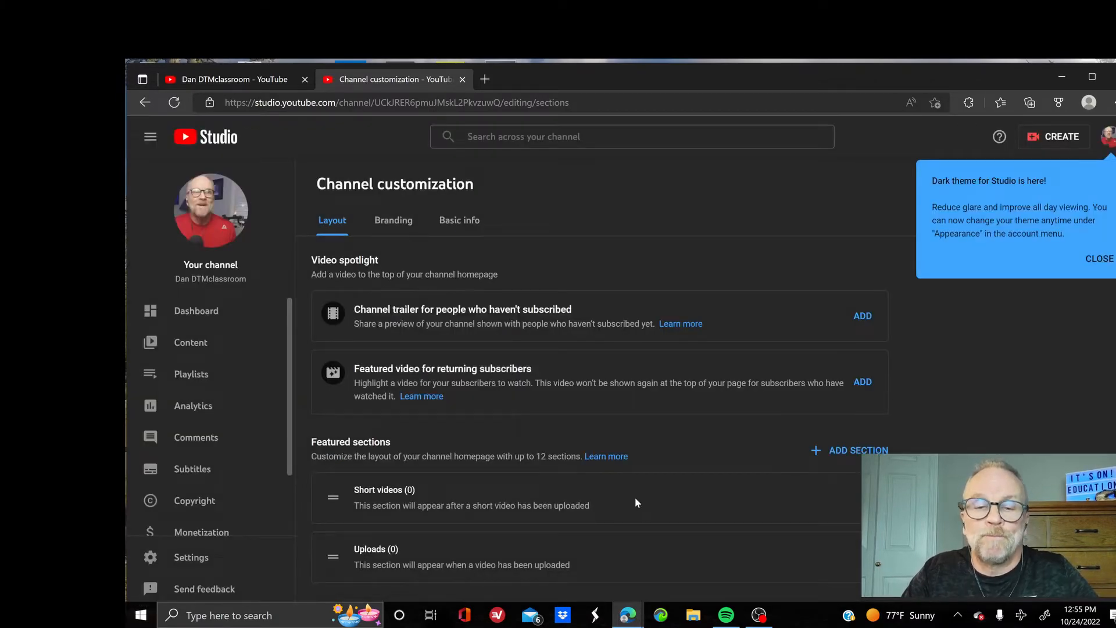
scroll(635, 502, "down", 1)
scroll(636, 501, "up", 1)
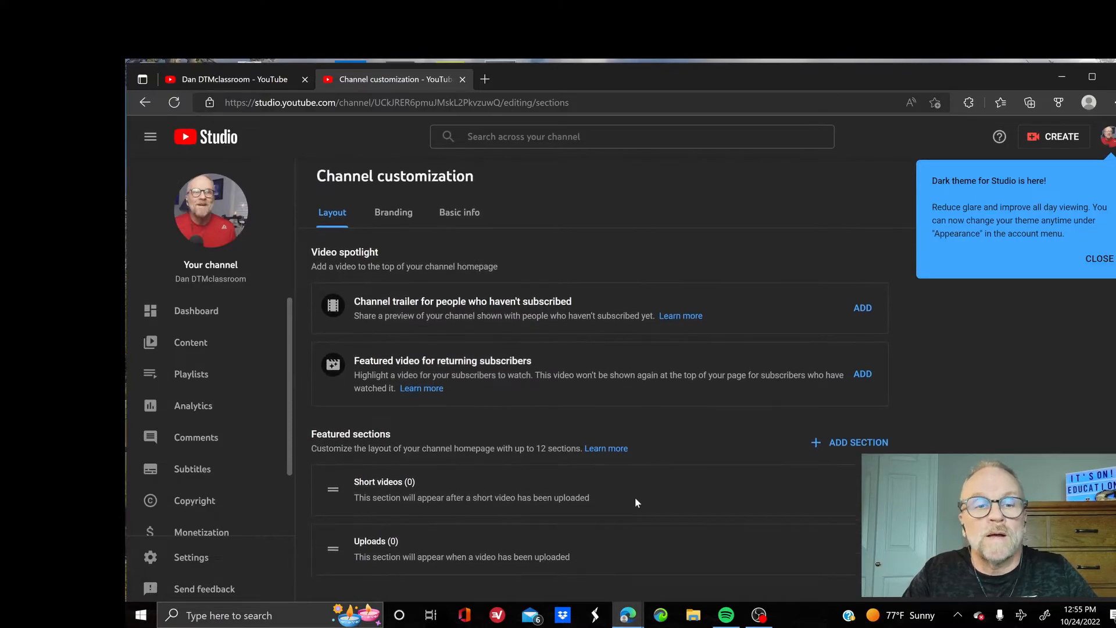
scroll(636, 501, "down", 1)
scroll(636, 502, "up", 1)
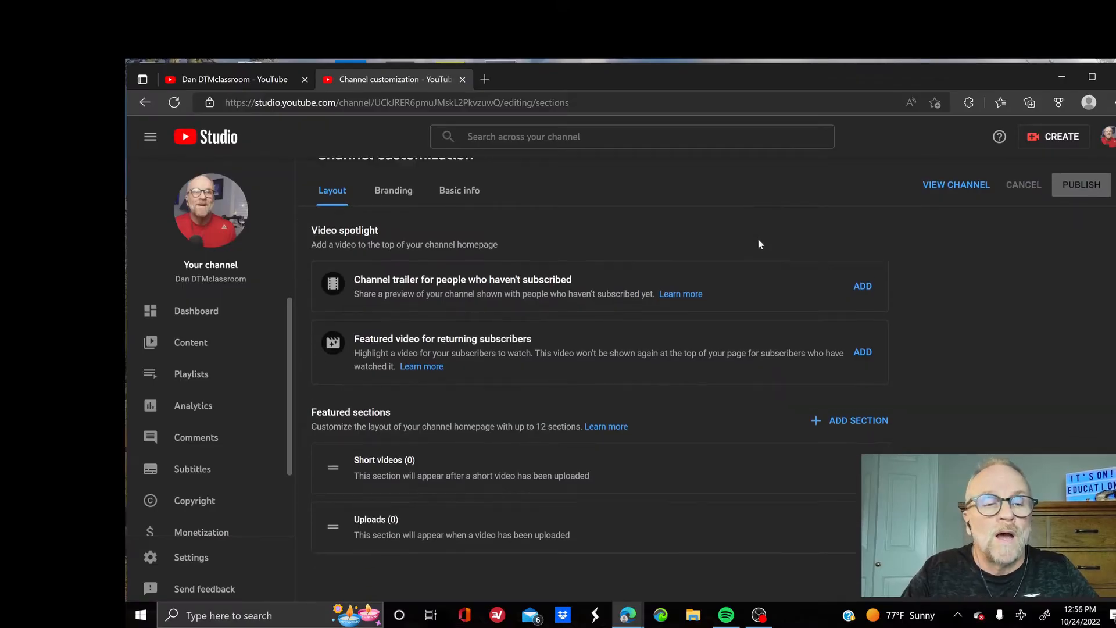
scroll(758, 239, "up", 1)
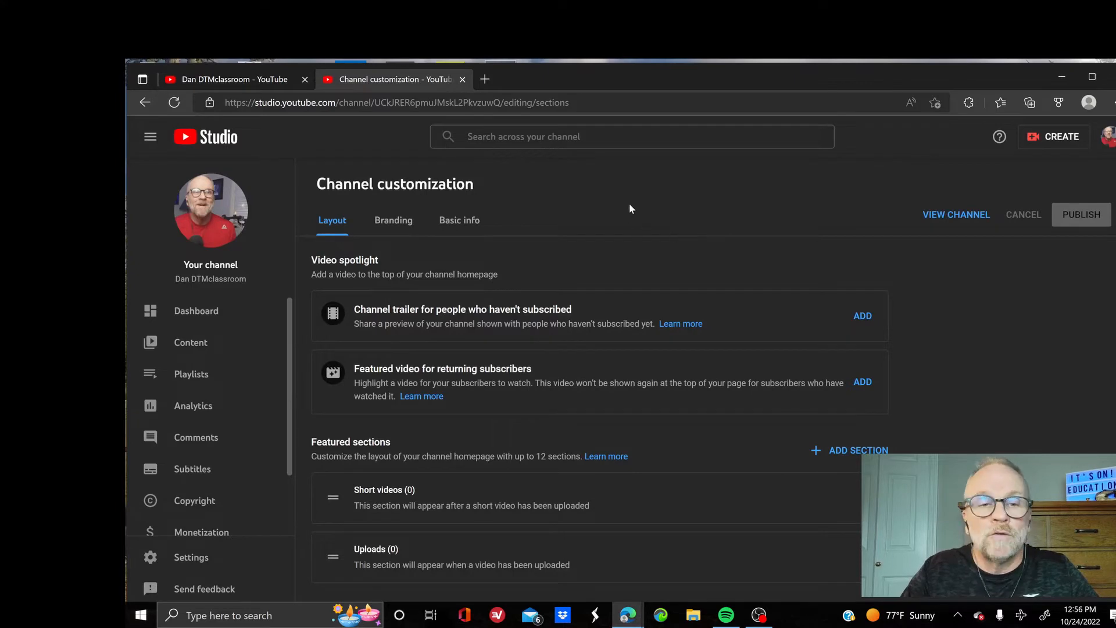
scroll(627, 417, "down", 1)
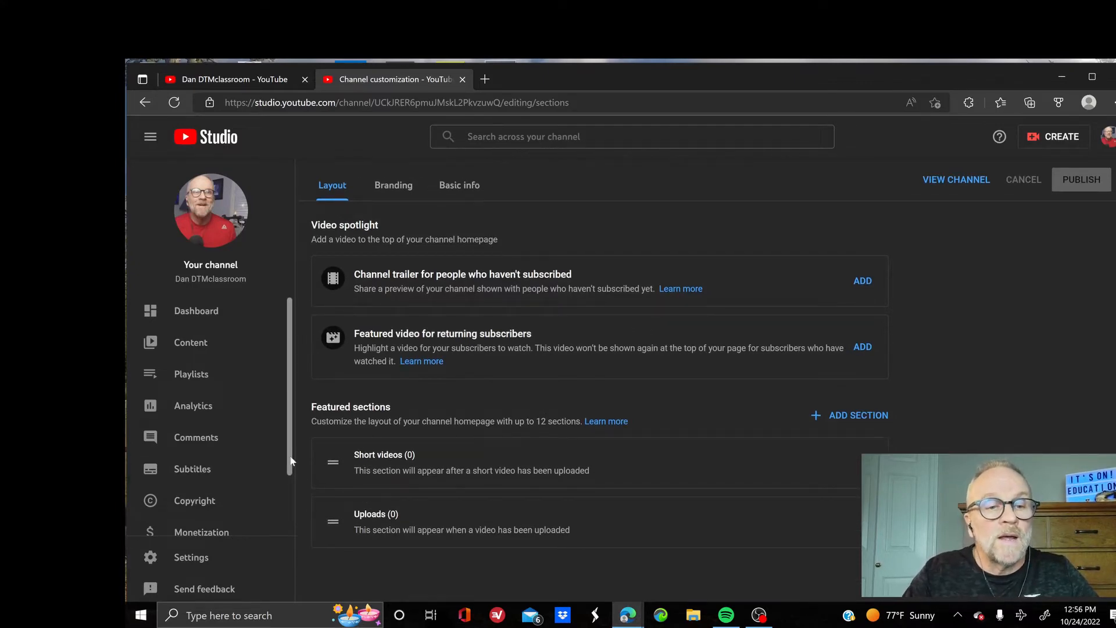
left_click_drag(290, 463, 292, 497)
scroll(294, 500, "down", 1)
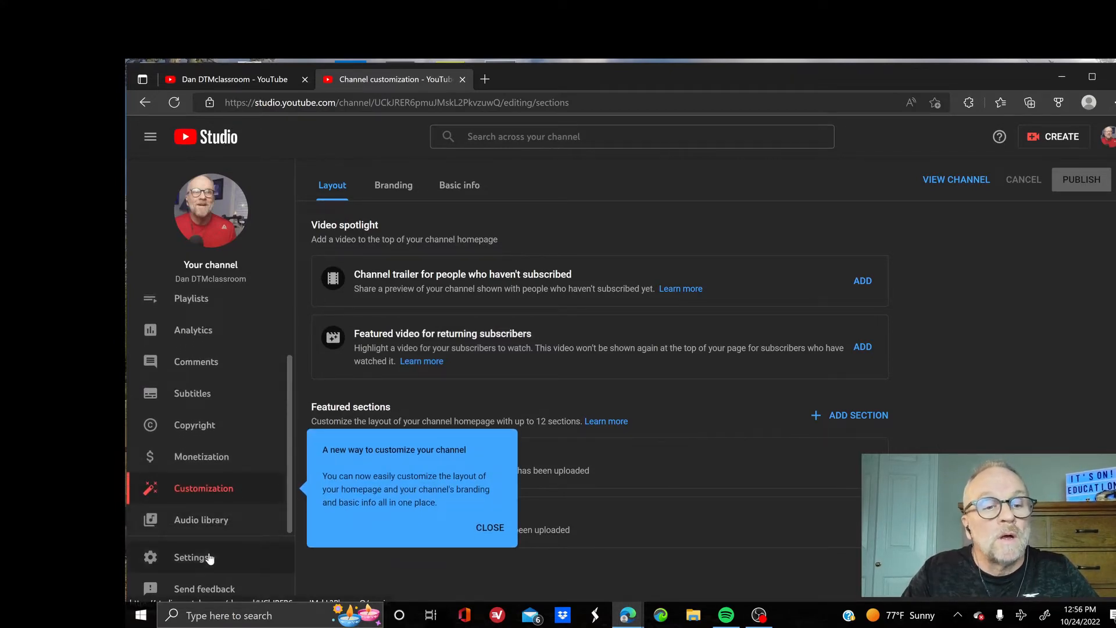
In Channel settings' Feature eligibility, expand Intermediate features and begin phone number verification
left_click(210, 558)
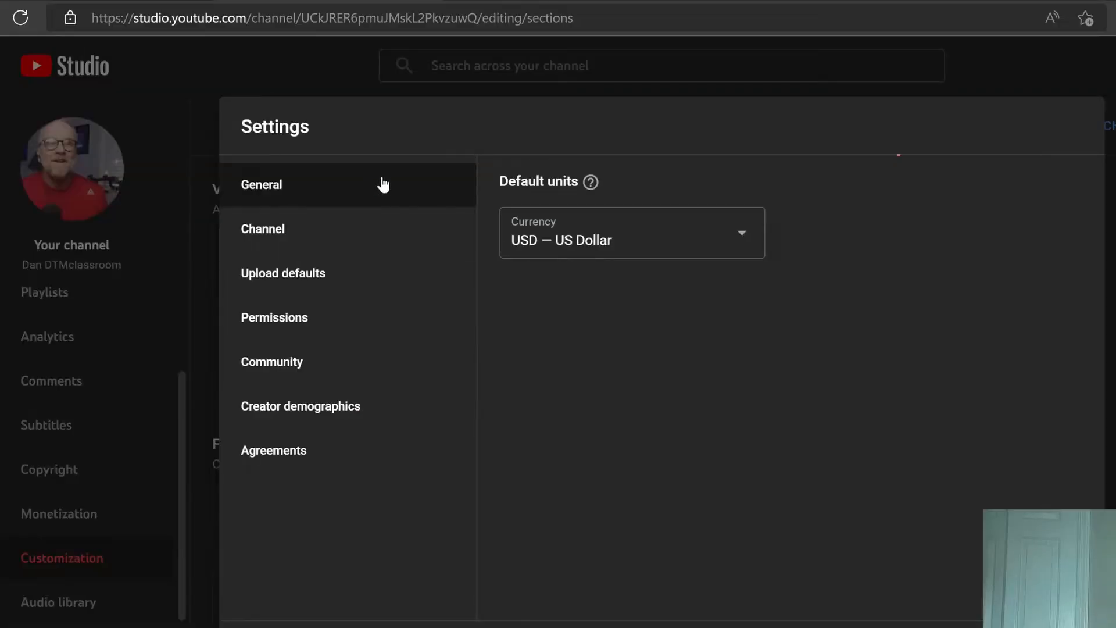
left_click(351, 229)
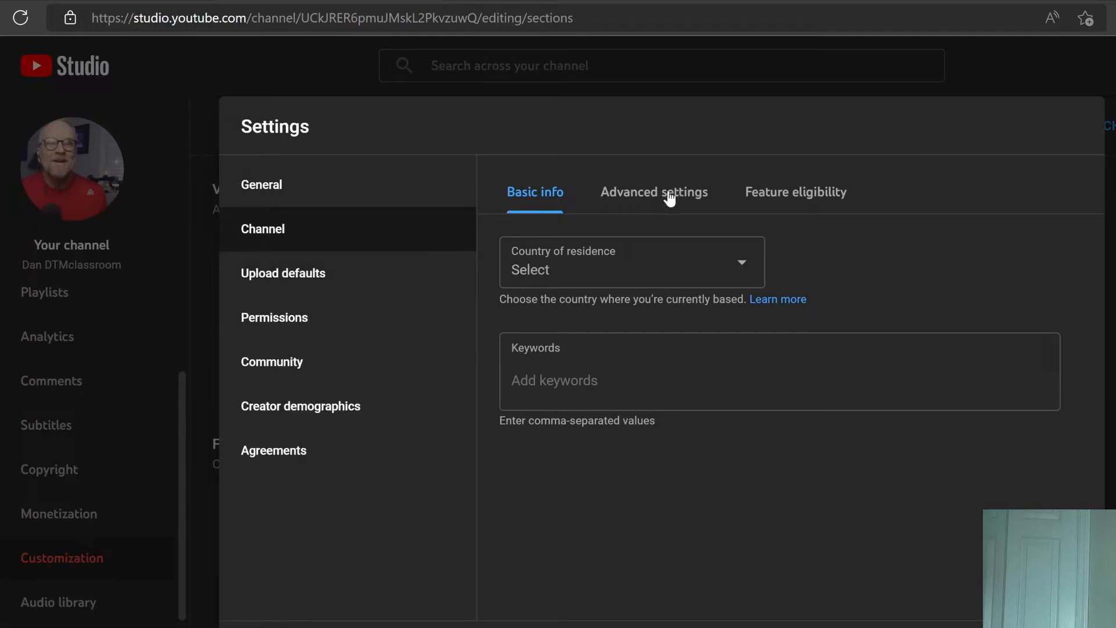
left_click(669, 197)
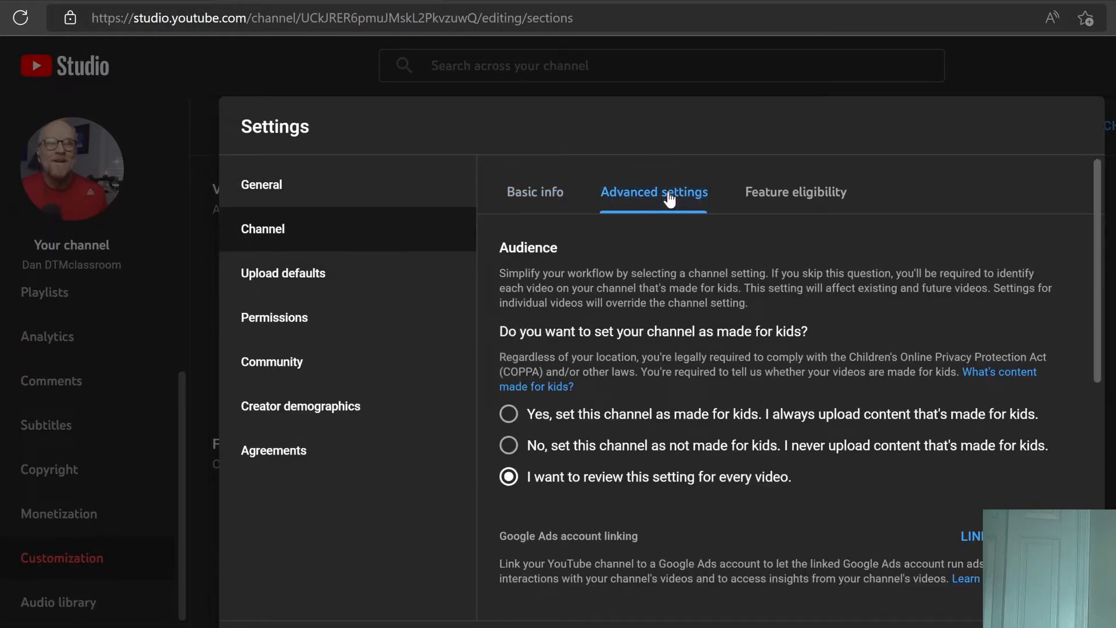
left_click(810, 195)
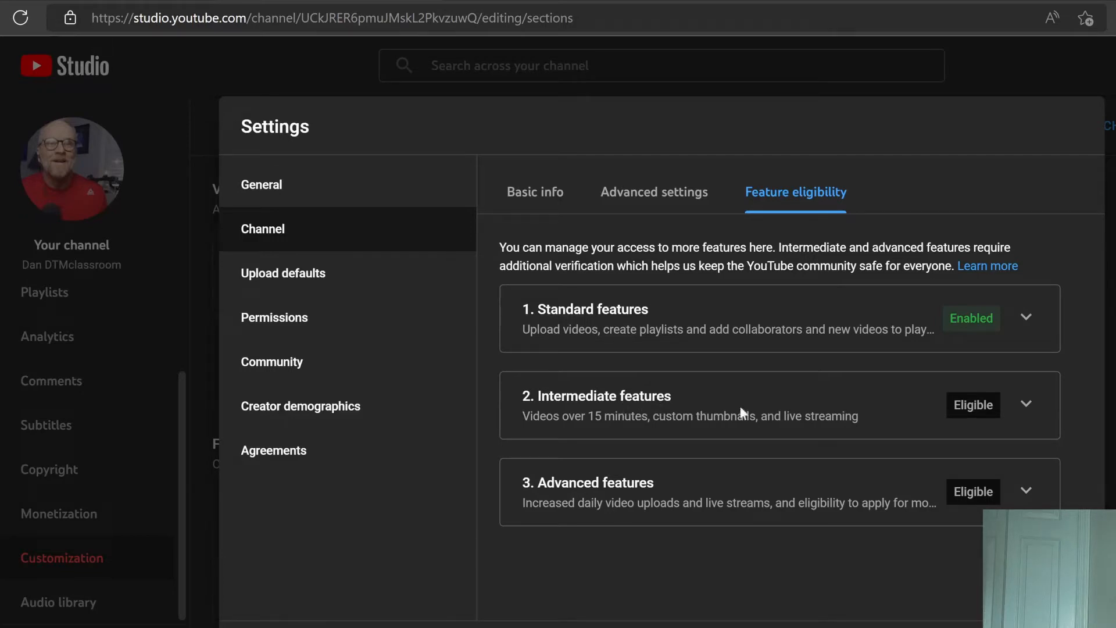
left_click(1026, 410)
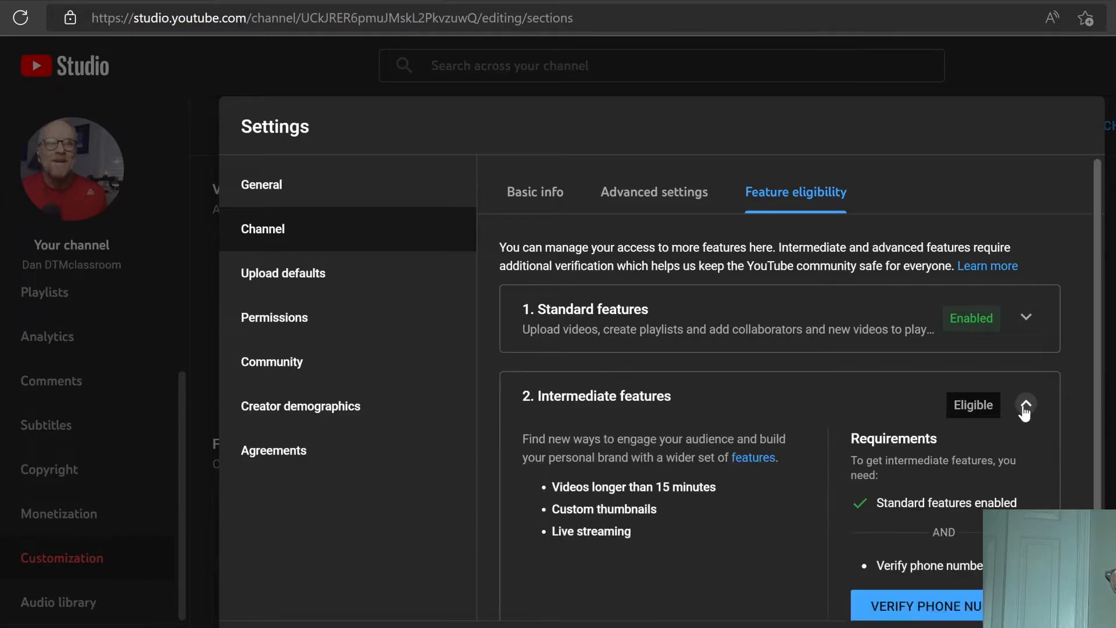
left_click(925, 608)
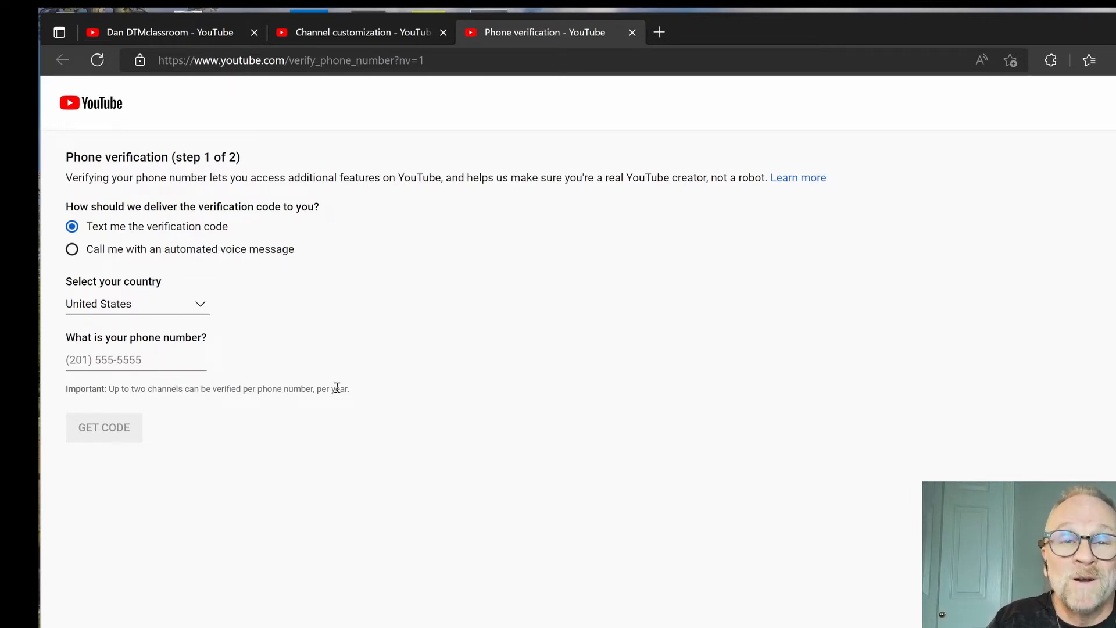
Verify the account's phone number with the 6-digit code, then return to the Studio tab
left_click(157, 360)
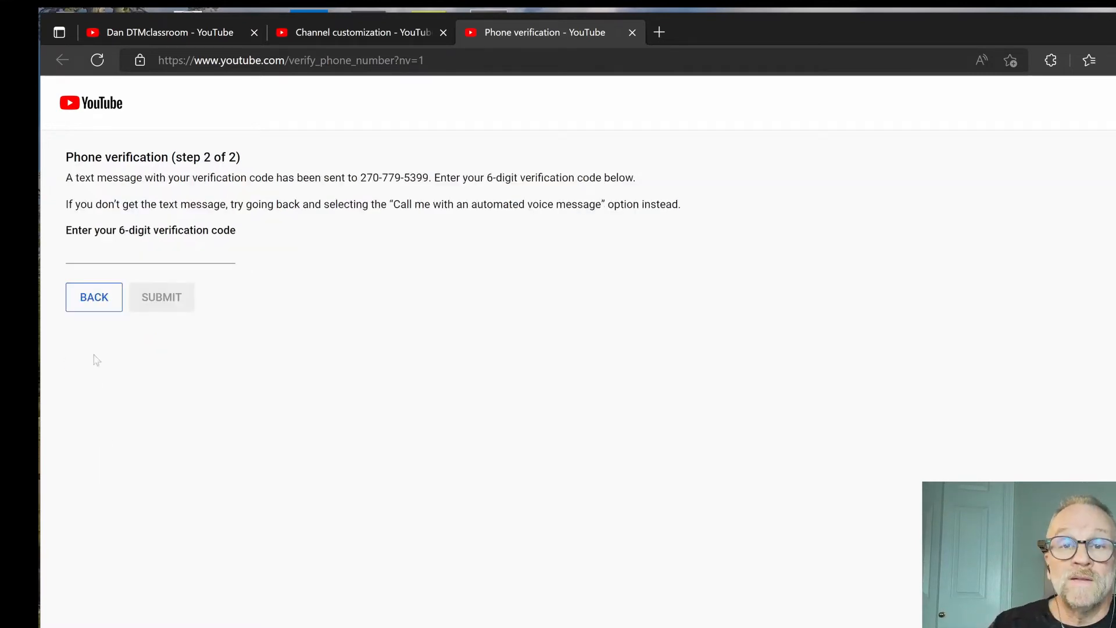
left_click(81, 256)
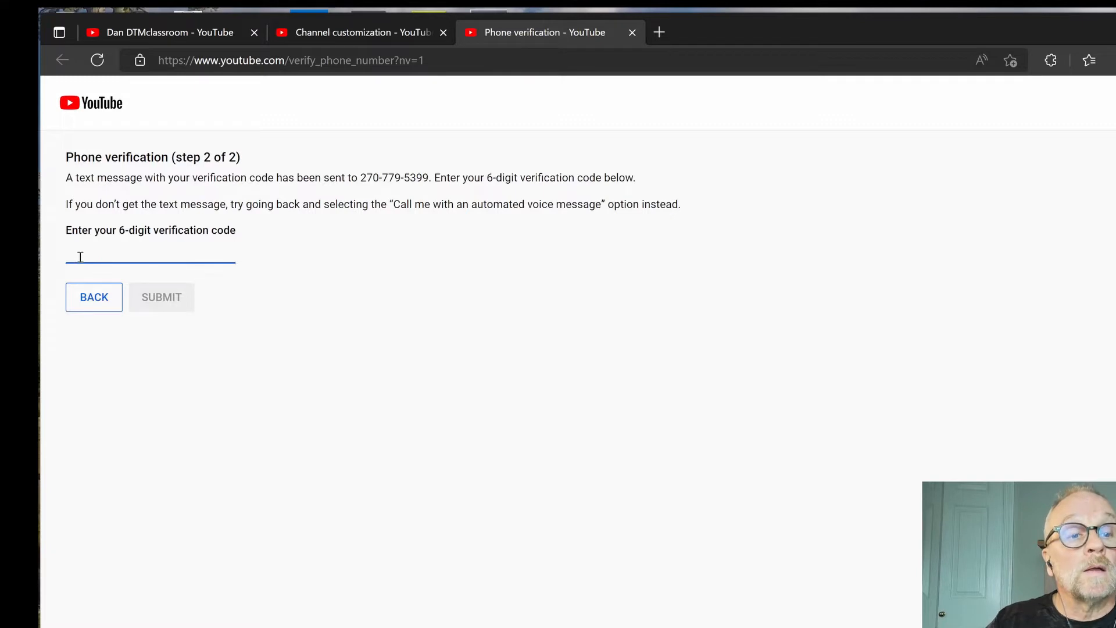
left_click(152, 291)
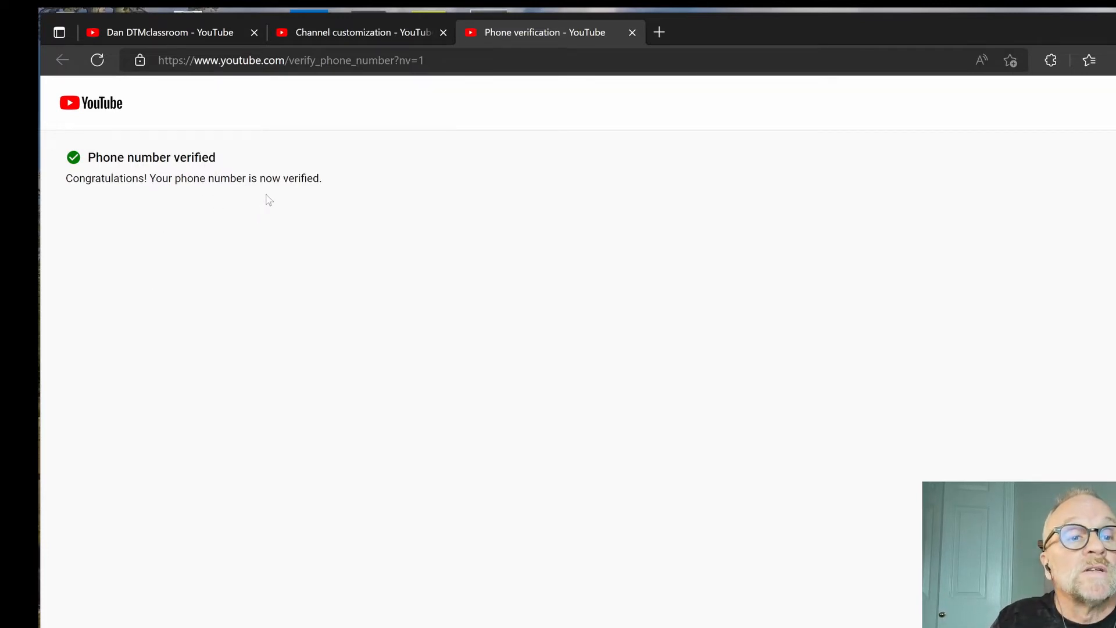
left_click(371, 34)
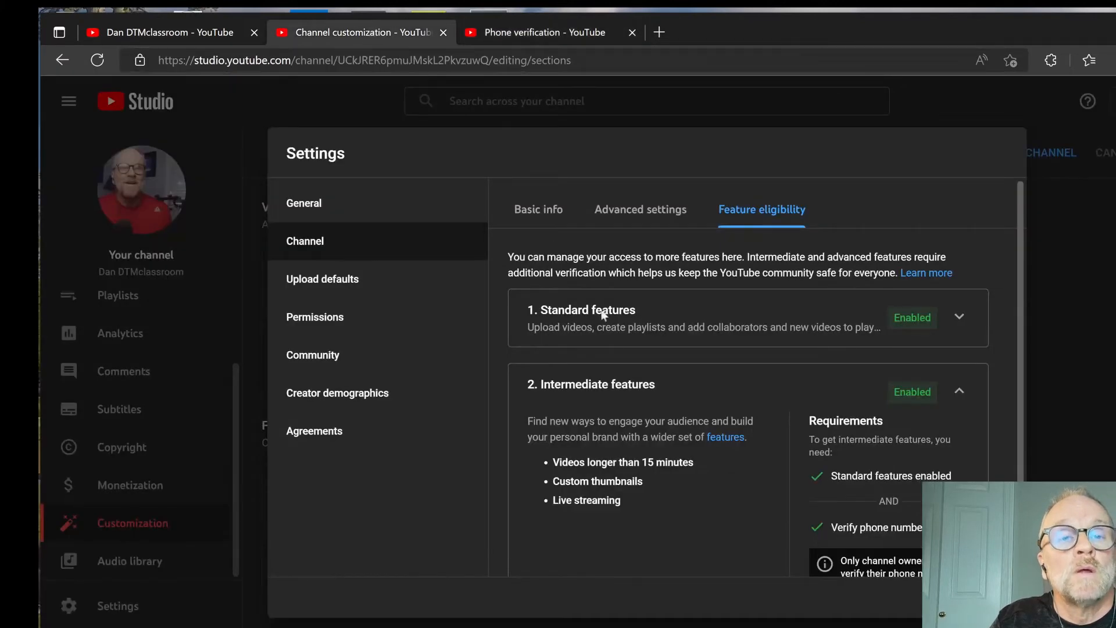
Expand Advanced features and read the help note for each of its requirements
scroll(769, 495, "down", 2)
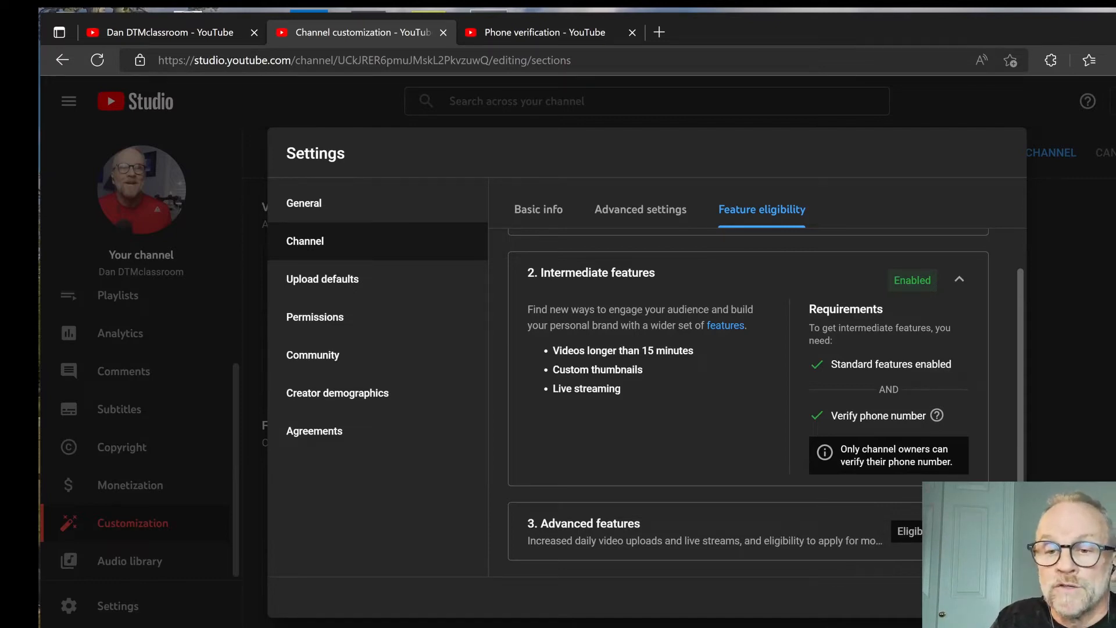
scroll(942, 430, "up", 2)
scroll(943, 430, "down", 2)
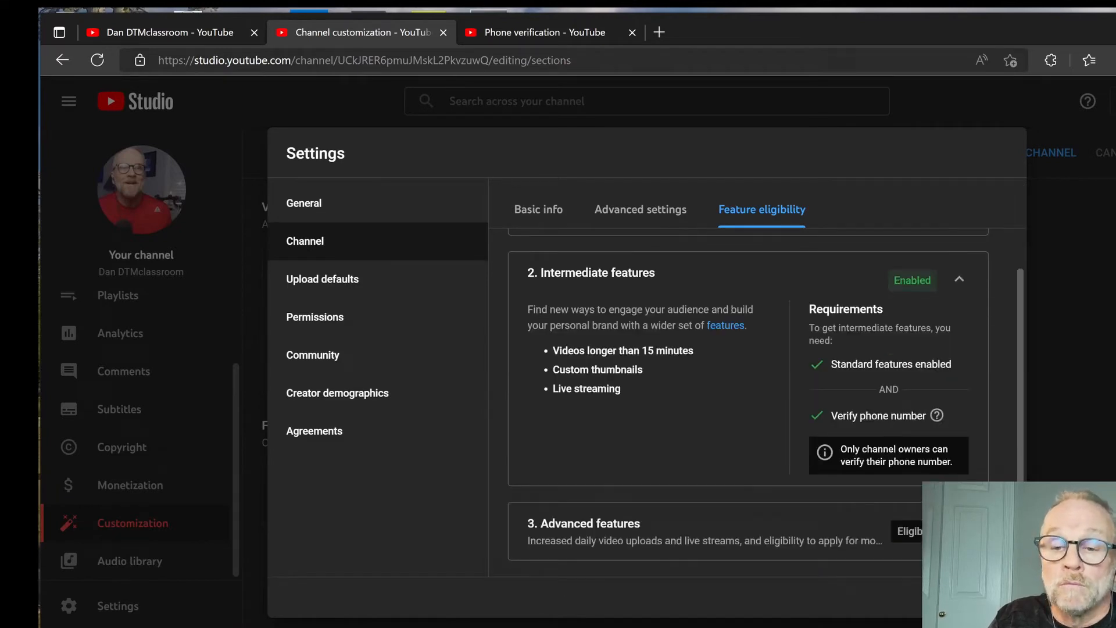
left_click(959, 530)
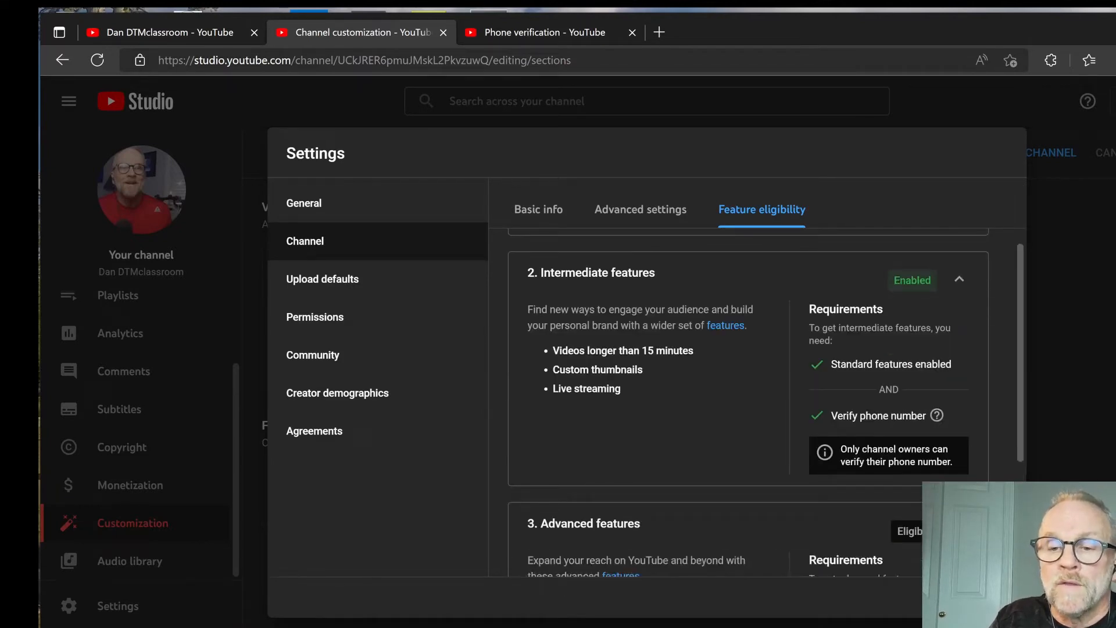
scroll(637, 460, "down", 2)
scroll(638, 460, "down", 2)
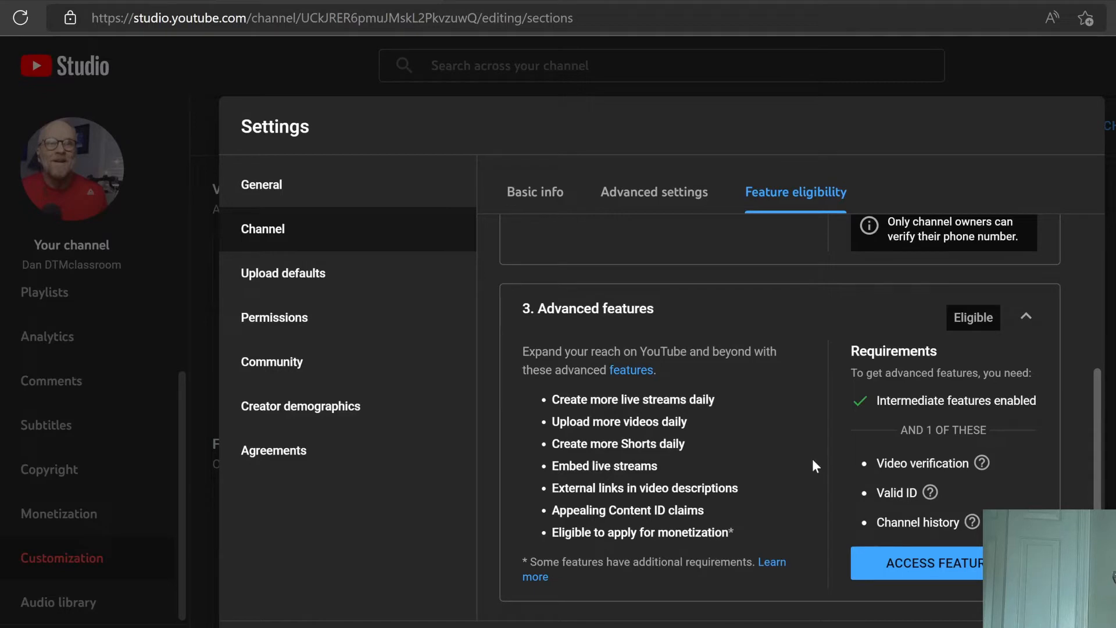
mouse_move(903, 465)
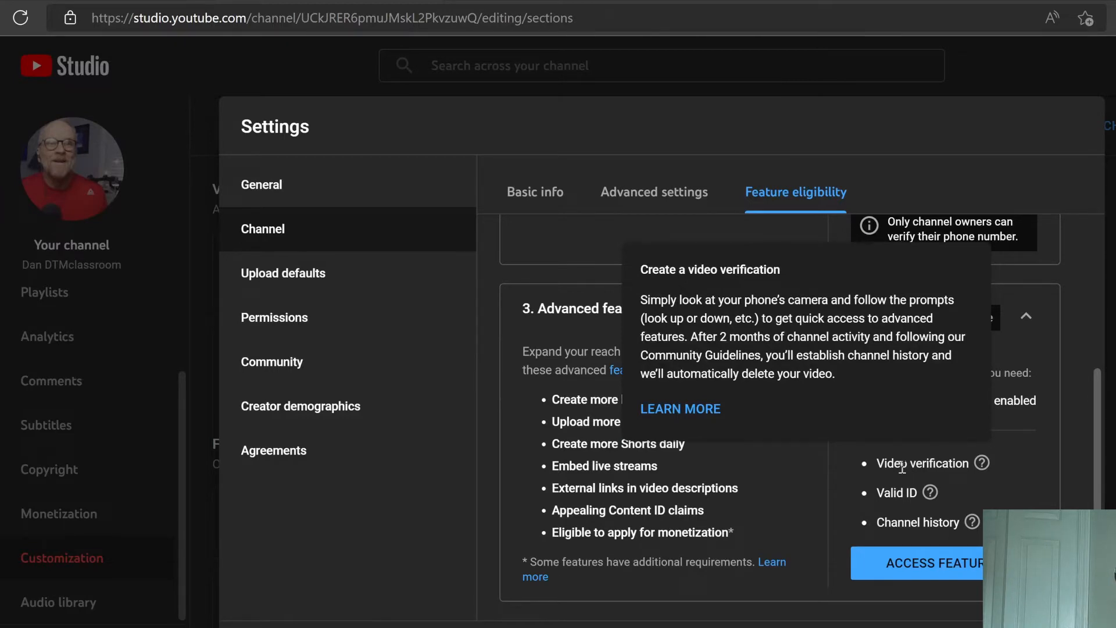
mouse_move(890, 496)
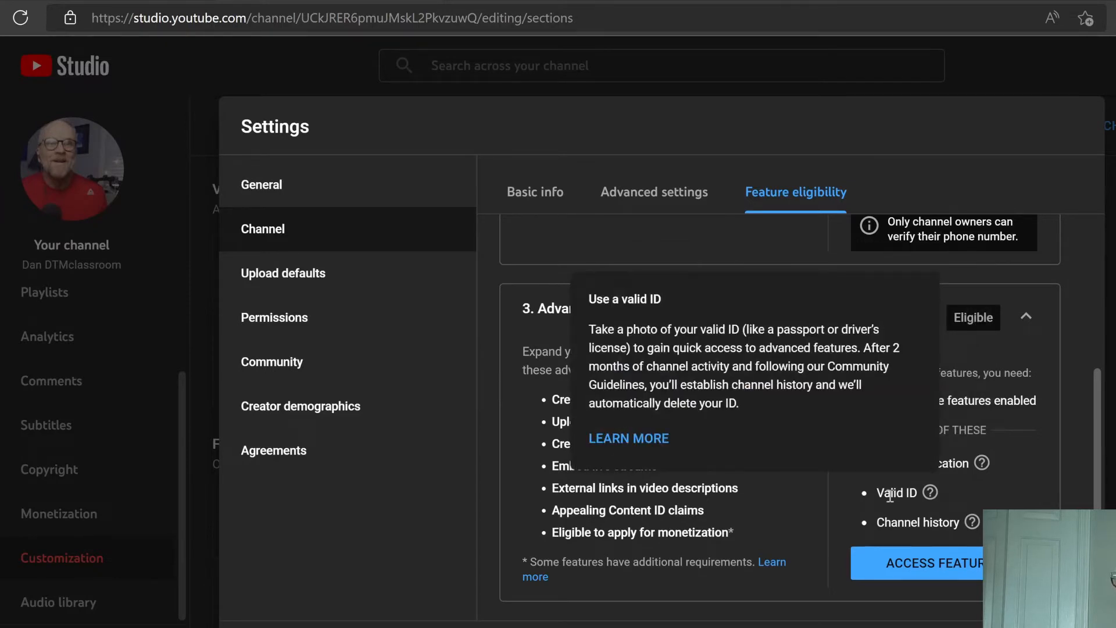
mouse_move(896, 519)
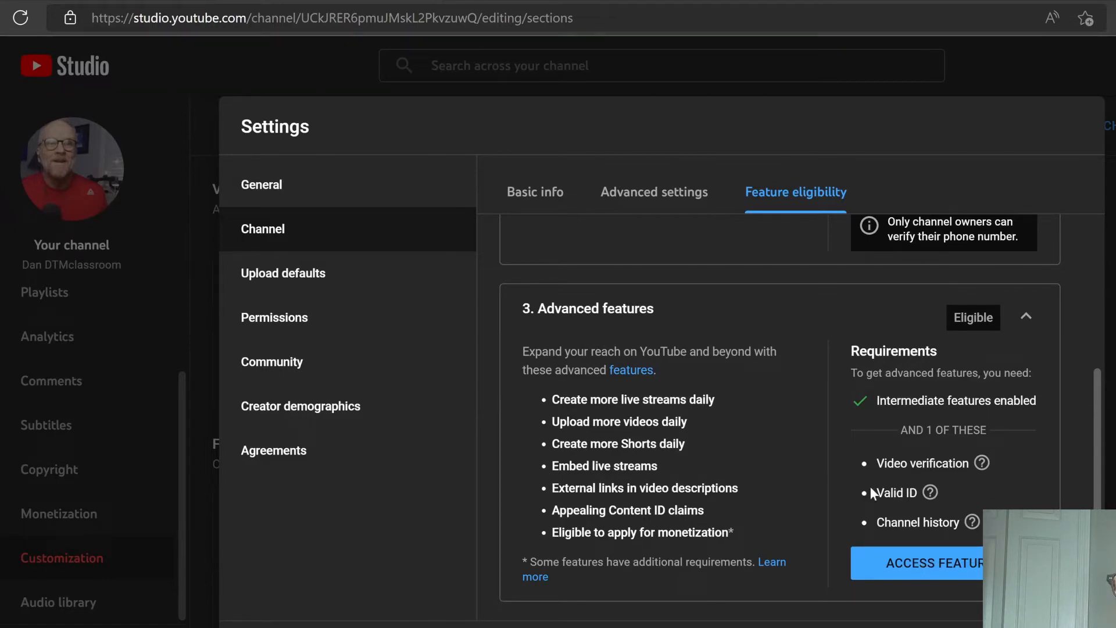
Collapse Advanced features and close the Settings dialog
left_click(1027, 318)
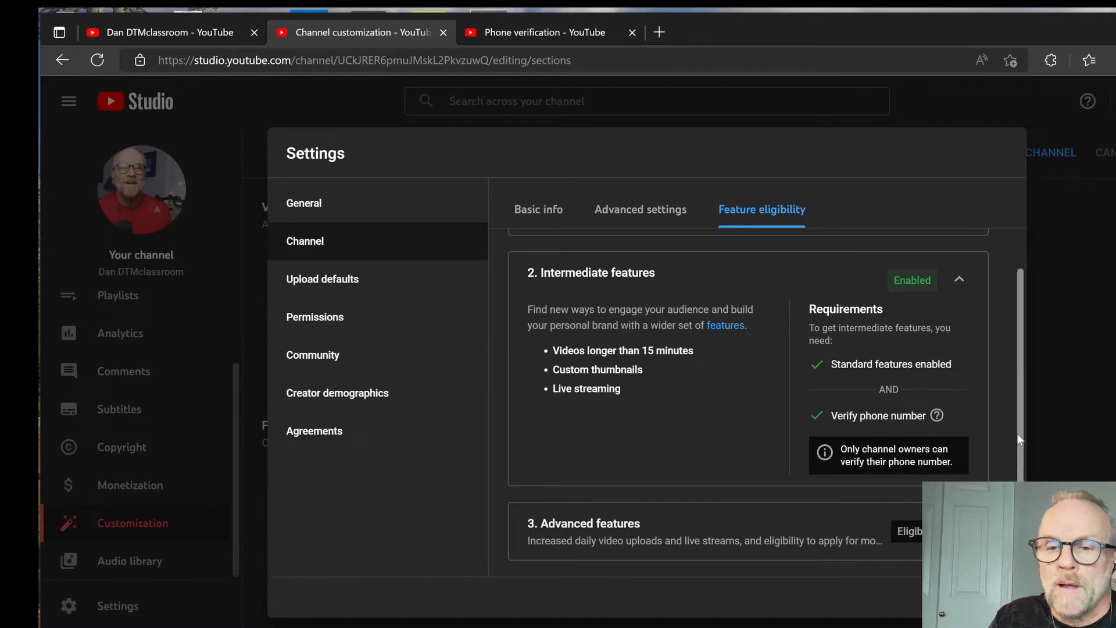
left_click_drag(1017, 416, 1014, 281)
left_click(143, 610)
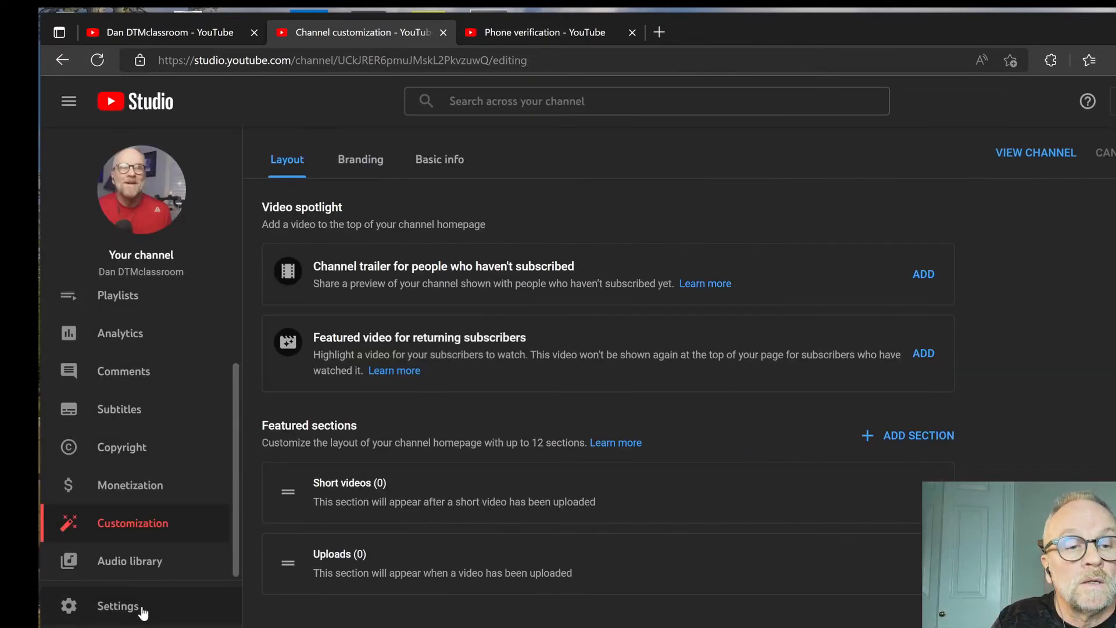
Reopen the Channel settings and check the Feature eligibility levels again
left_click(142, 608)
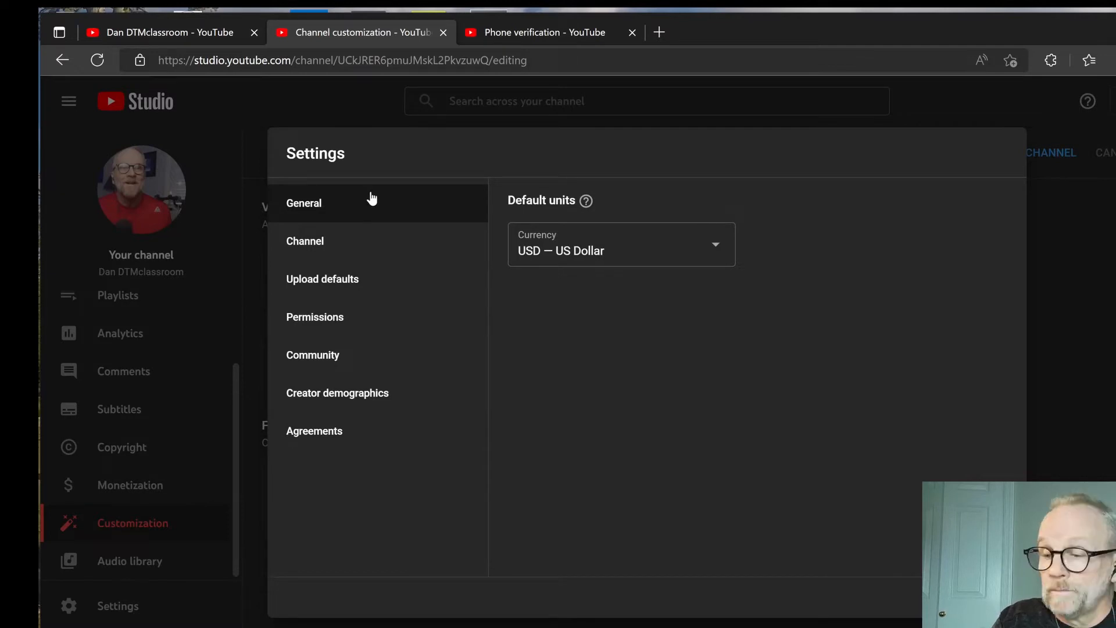
left_click(348, 247)
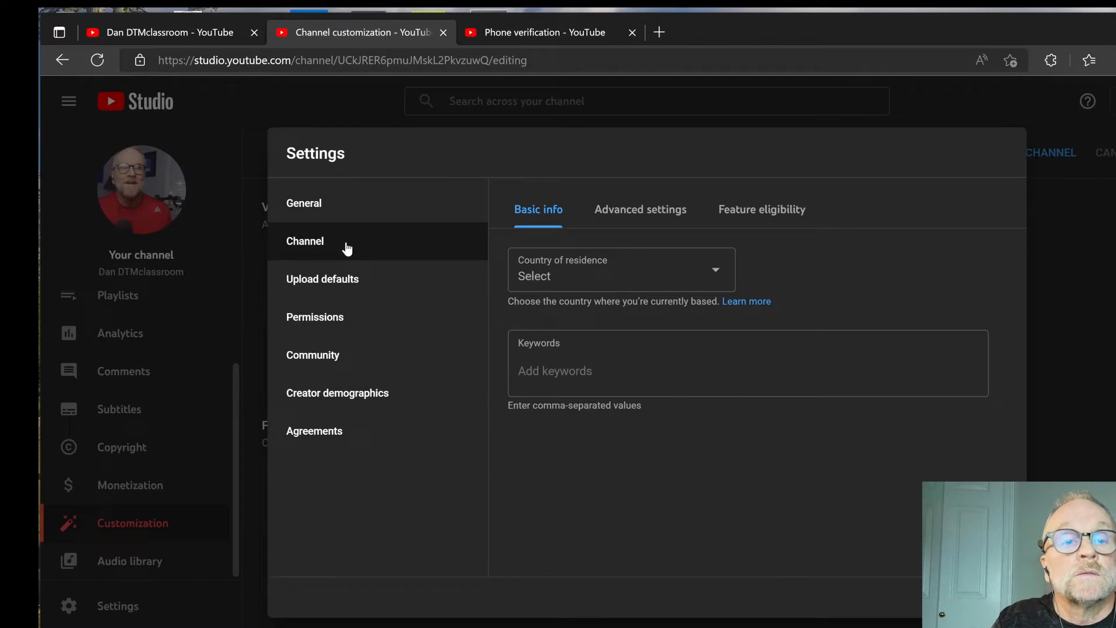
left_click(755, 217)
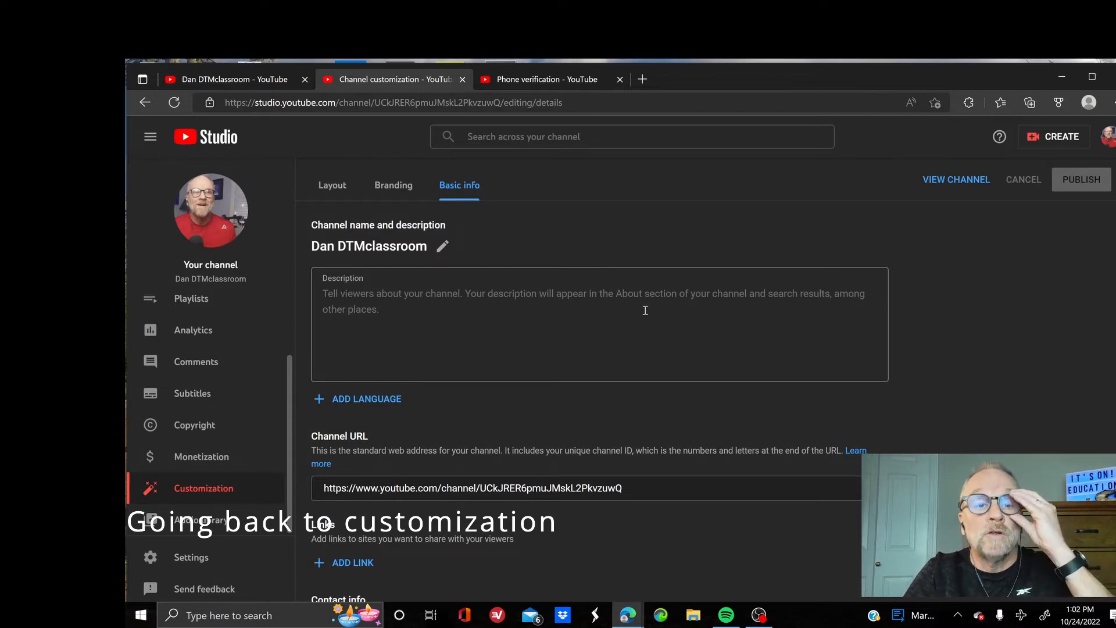
Copy the Channel URL from Basic info, then open the public channel page
scroll(558, 346, "down", 3)
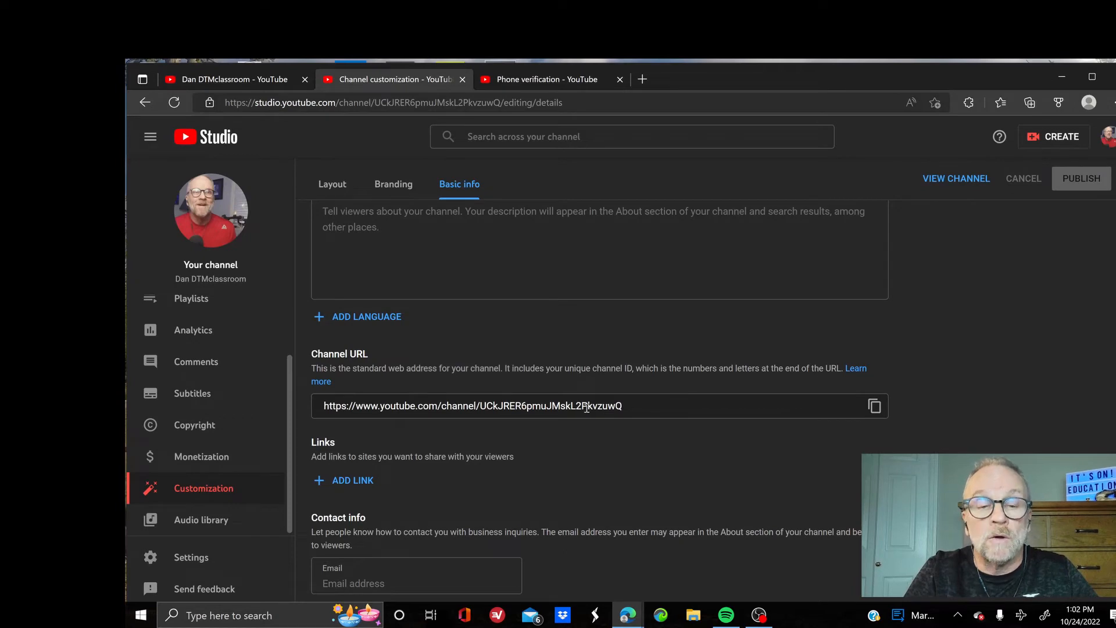
left_click(875, 406)
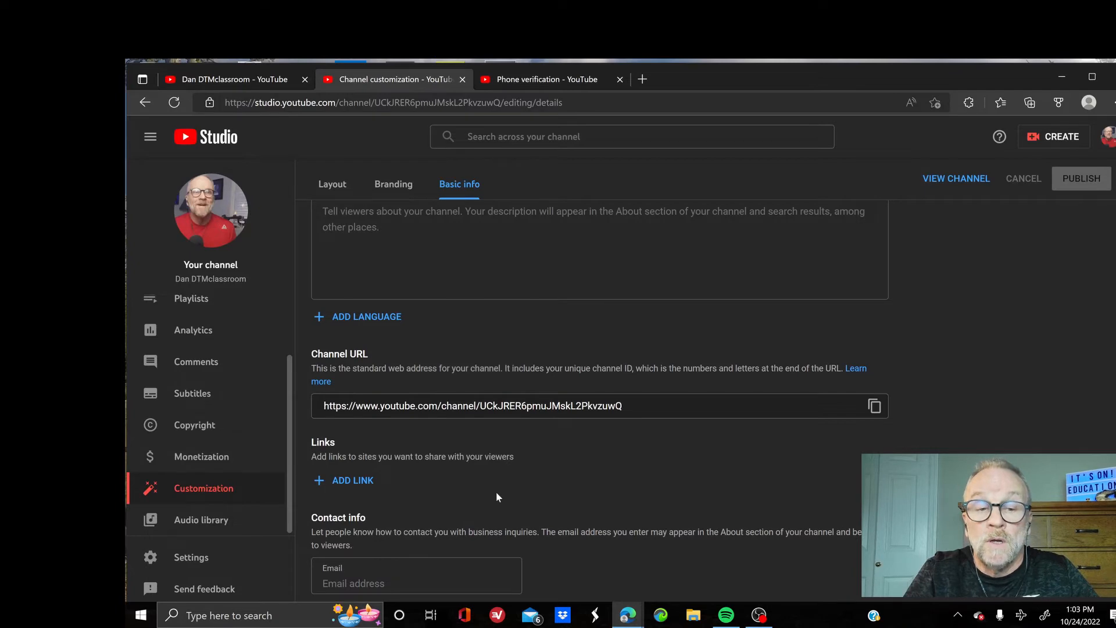
scroll(497, 497, "up", 2)
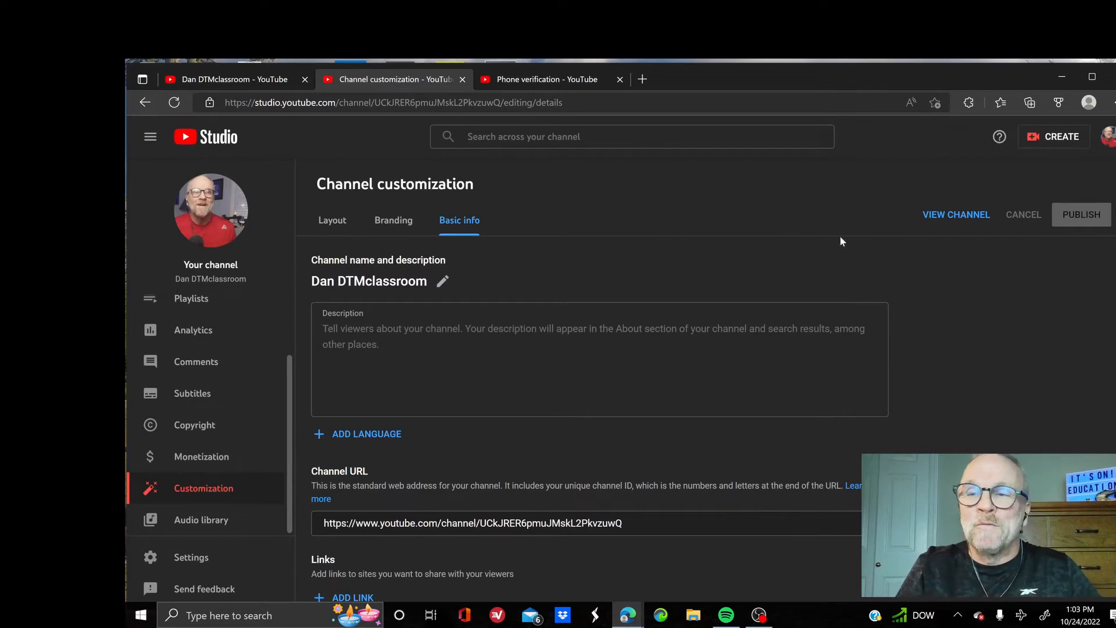
scroll(801, 214, "down", 2)
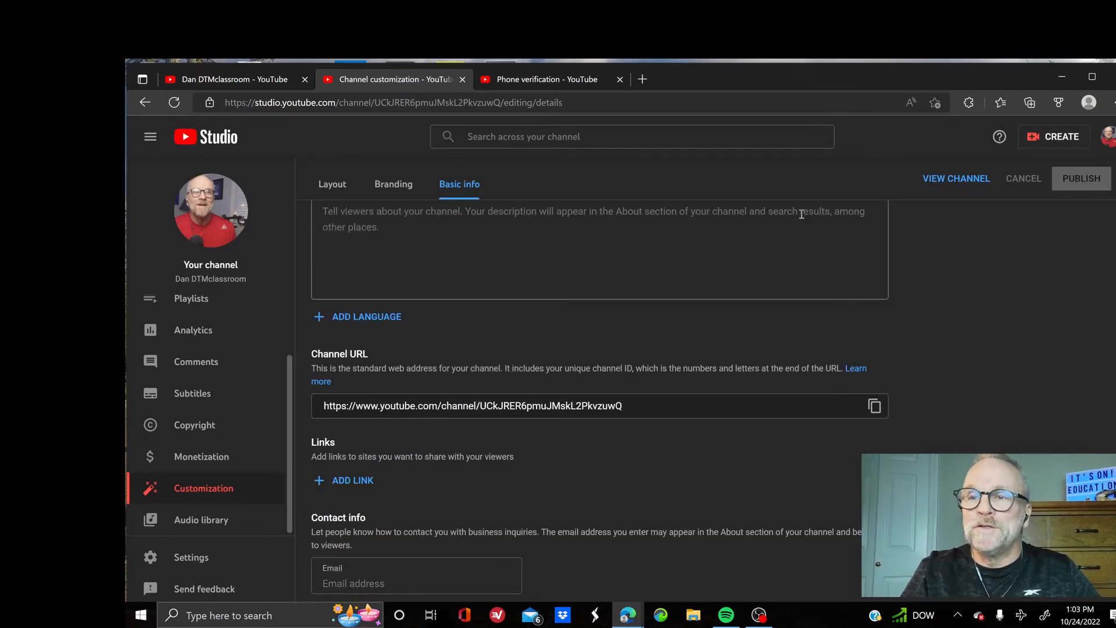
scroll(801, 214, "up", 2)
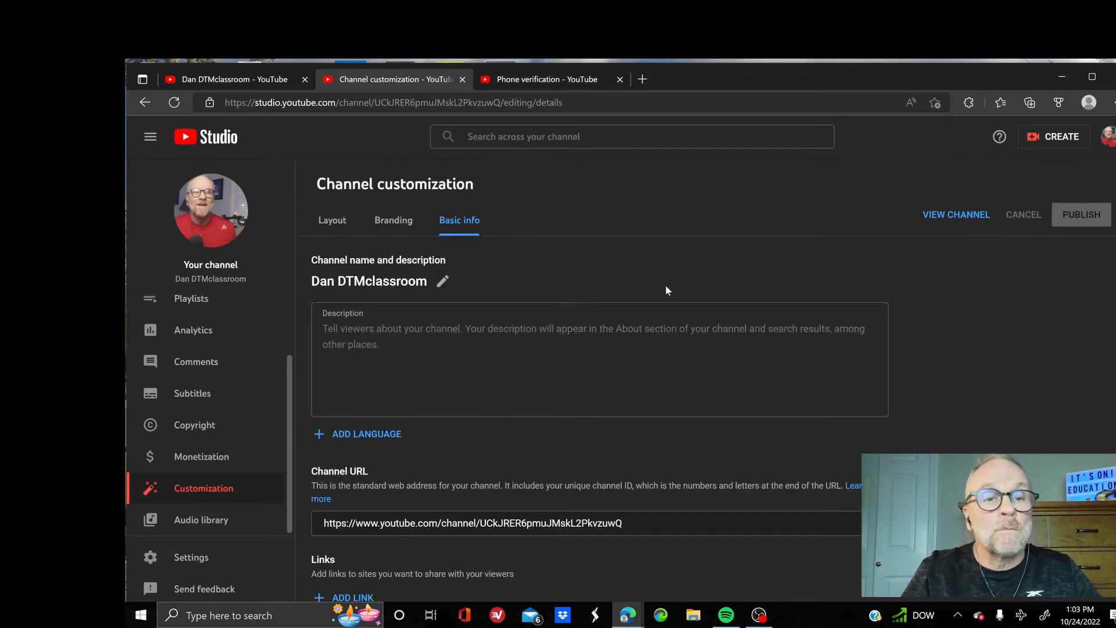
left_click(955, 215)
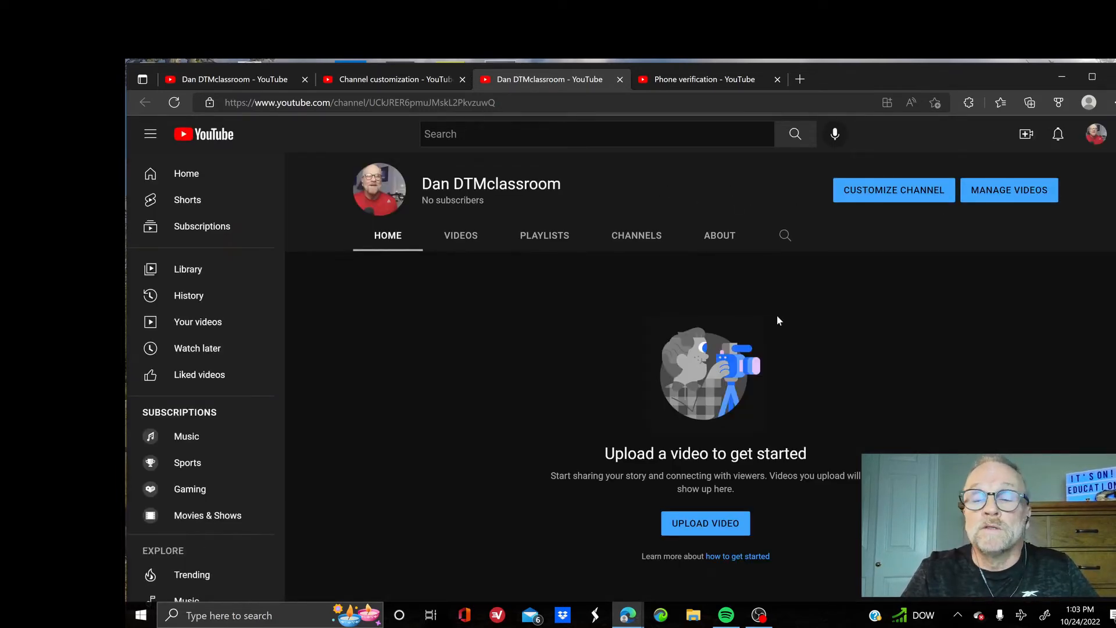
Go to Manage videos, dismiss the dark theme notice, and choose Create > Upload videos
left_click(1010, 190)
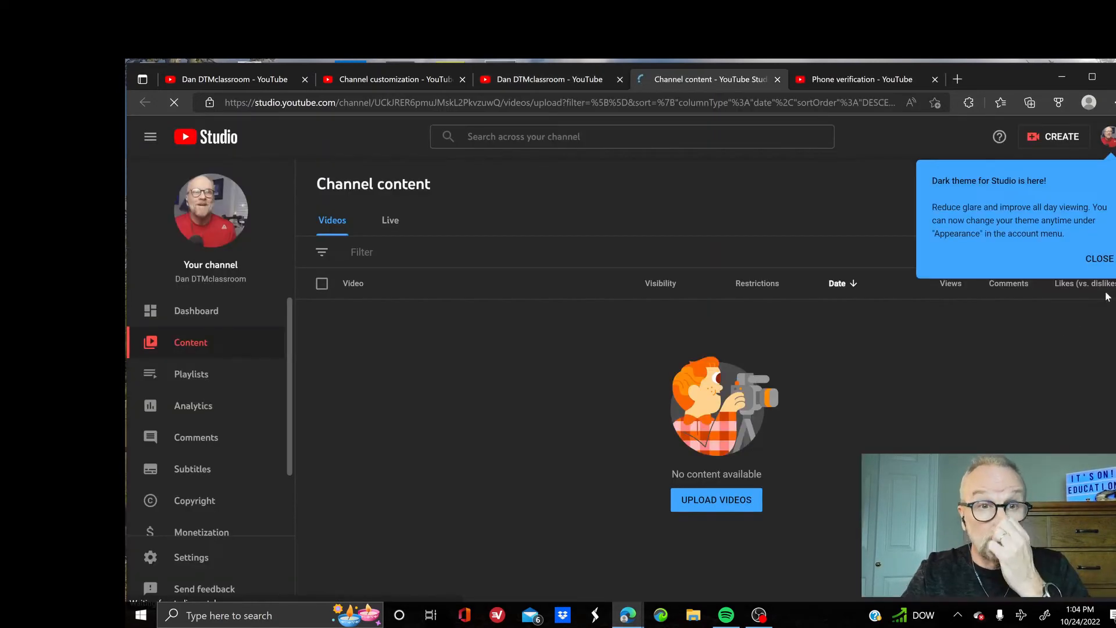
left_click(1100, 259)
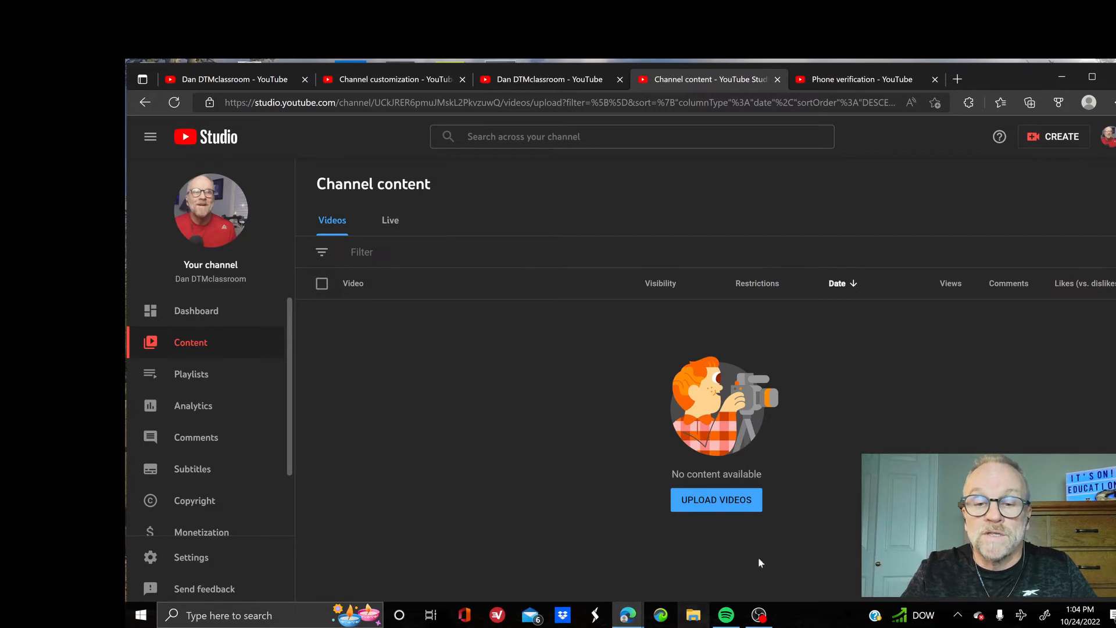
left_click(1060, 137)
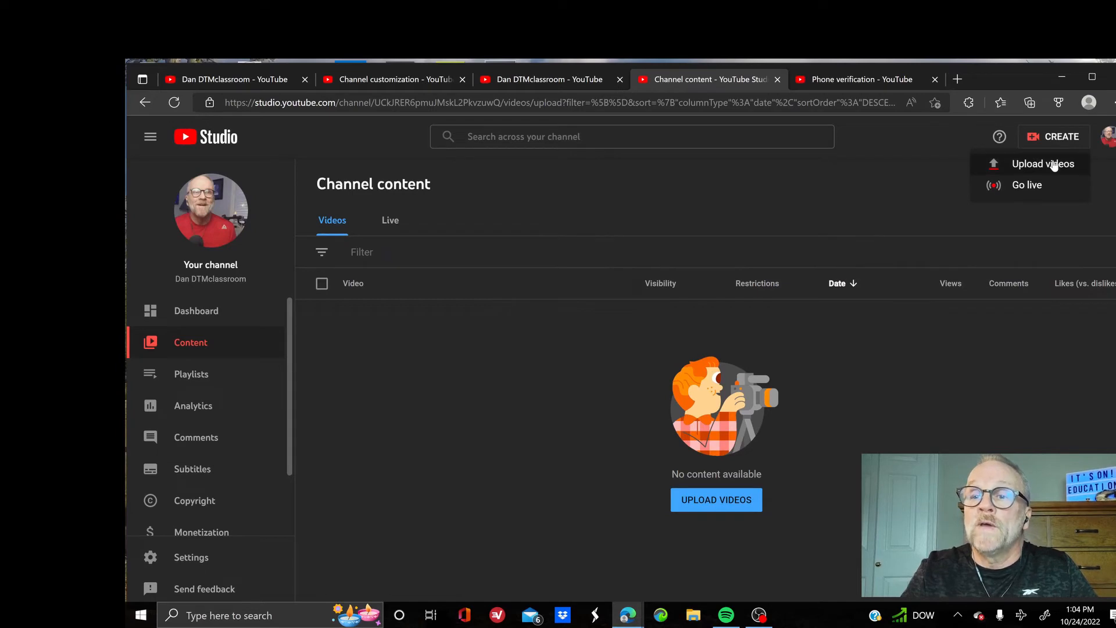
left_click(1054, 165)
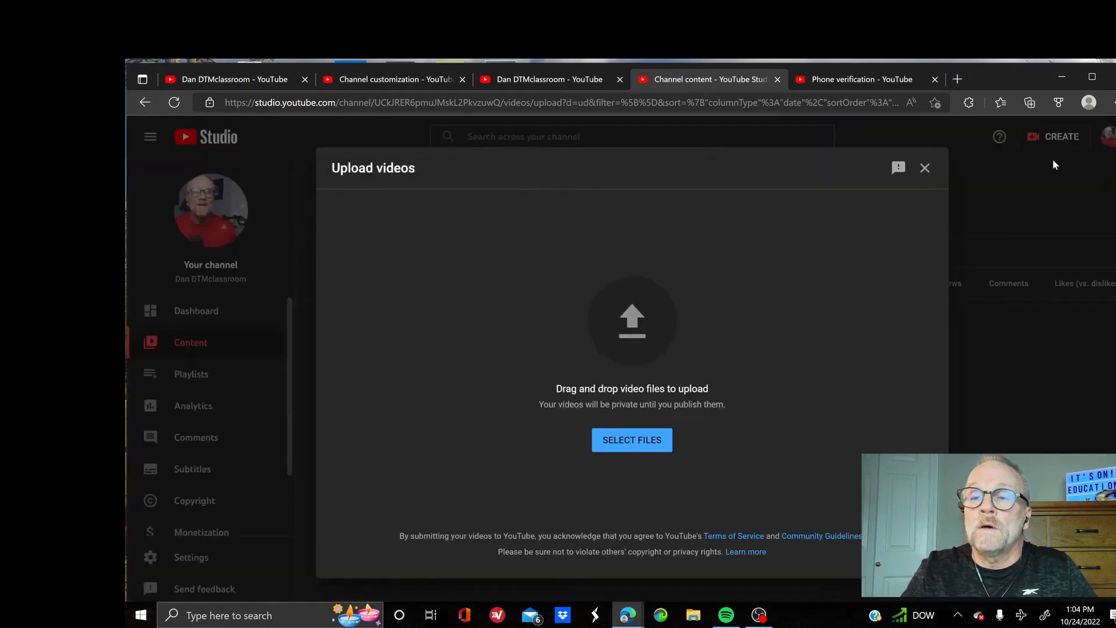
Drag the Putting Class on YouTube How To video from the Reels folder into the upload window
left_click(690, 615)
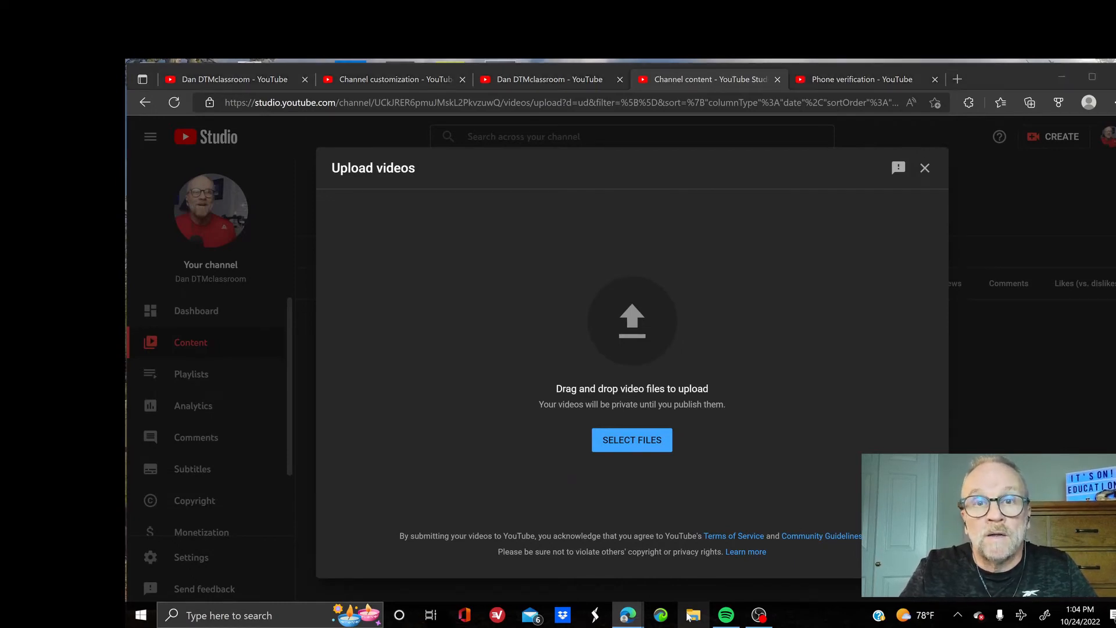
left_click(690, 616)
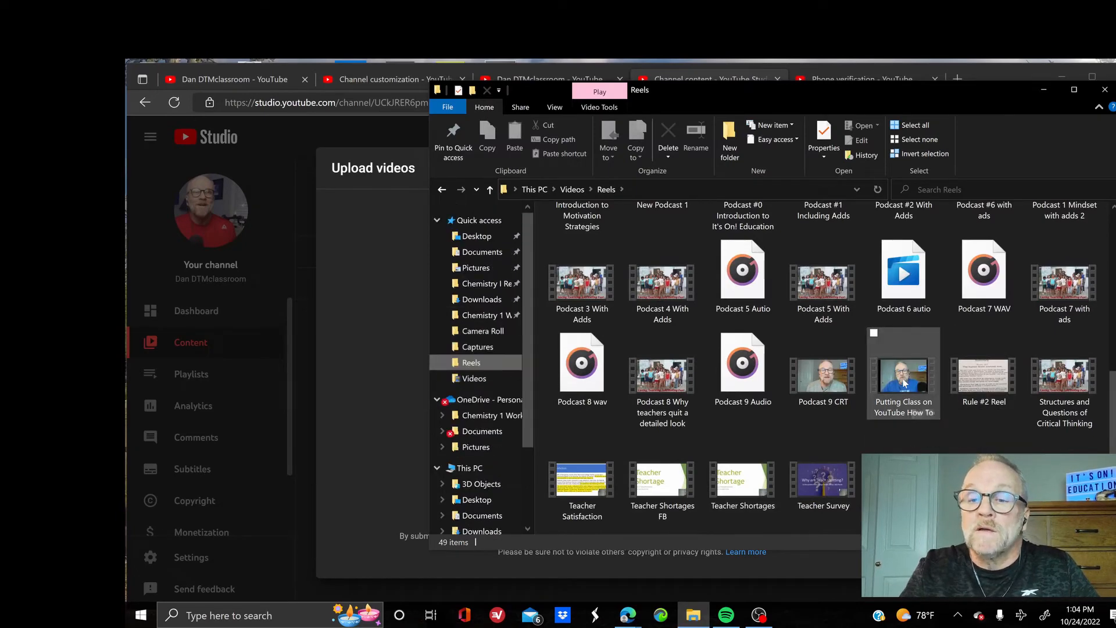
left_click(916, 407)
left_click_drag(904, 376, 528, 403)
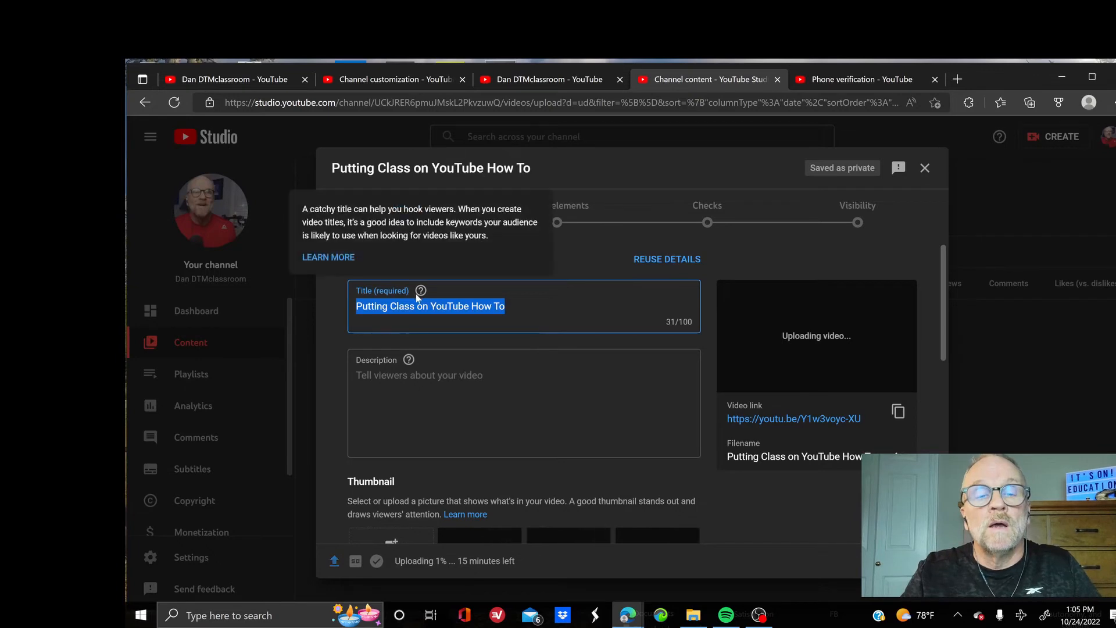
Enter the description 'How to put your class on YouTube' in the video details
left_click(399, 379)
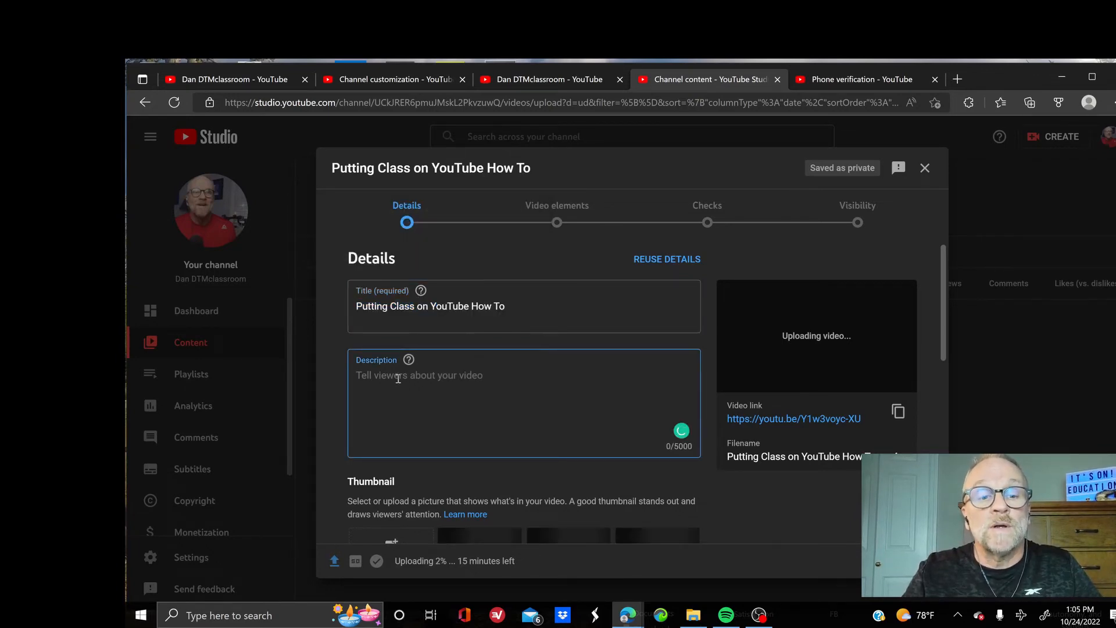
type("How ")
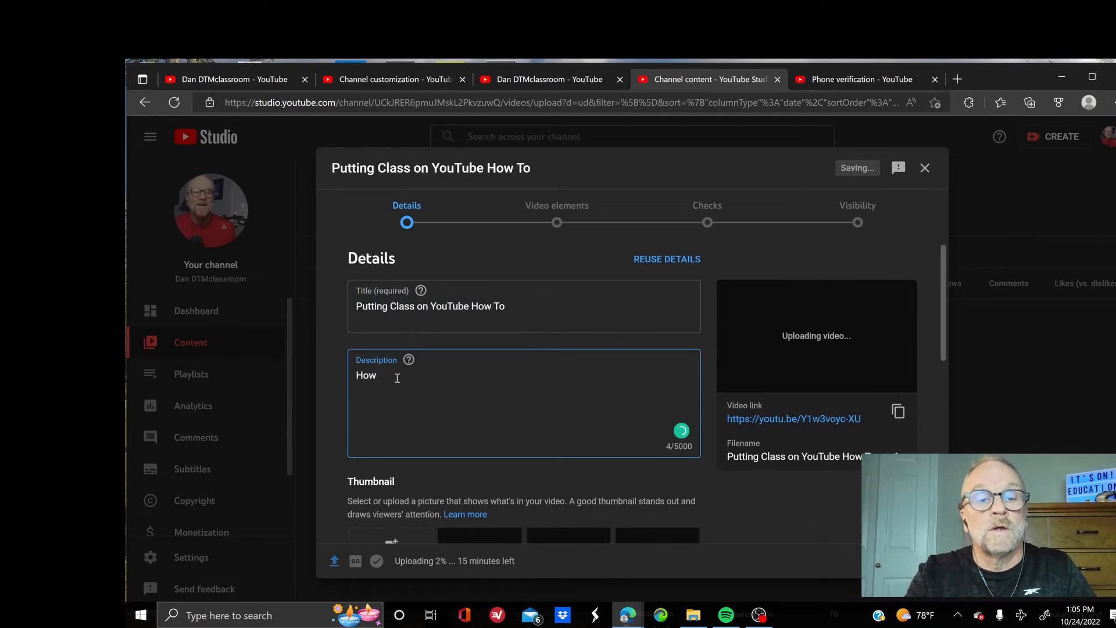
type("to put your class on YouTube.")
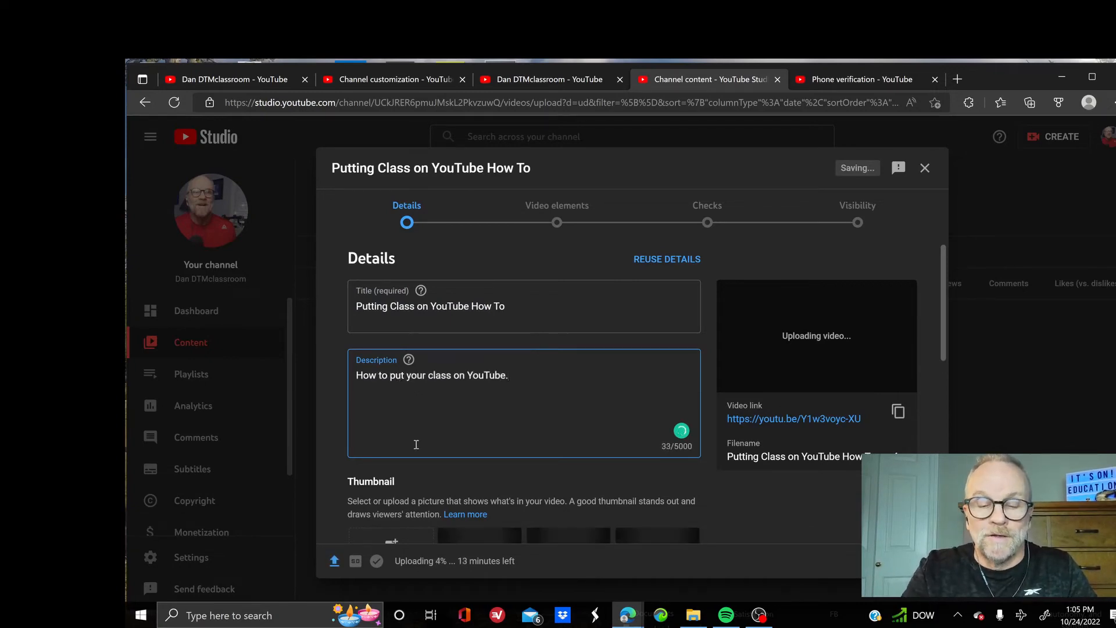
scroll(460, 426, "down", 4)
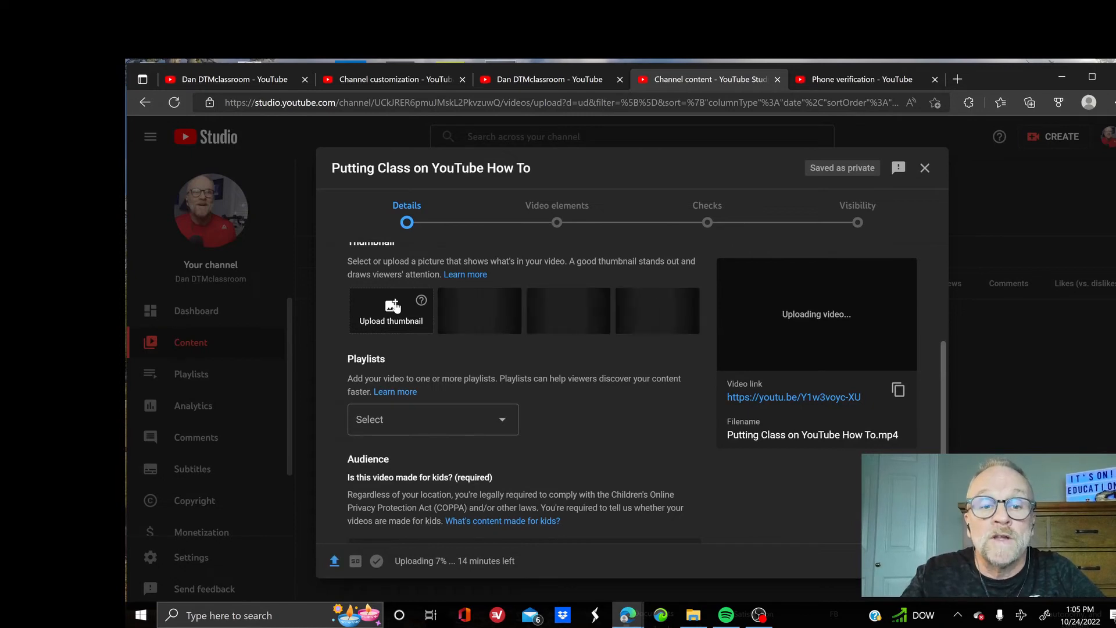
Set the Your Class on image from Downloads as the video's custom thumbnail
left_click(395, 306)
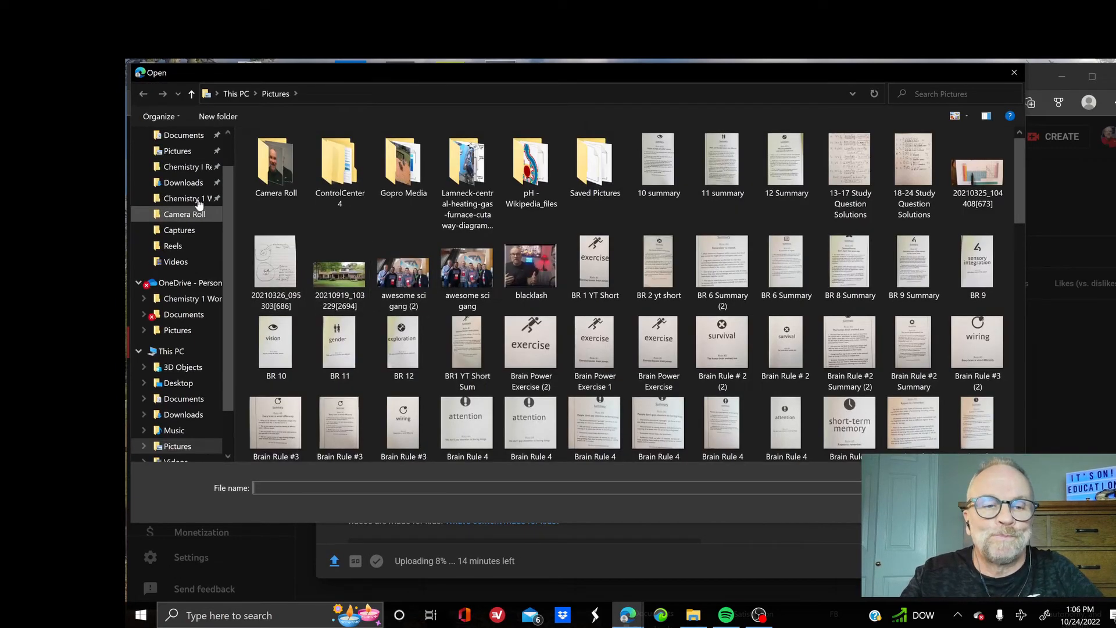
left_click(197, 185)
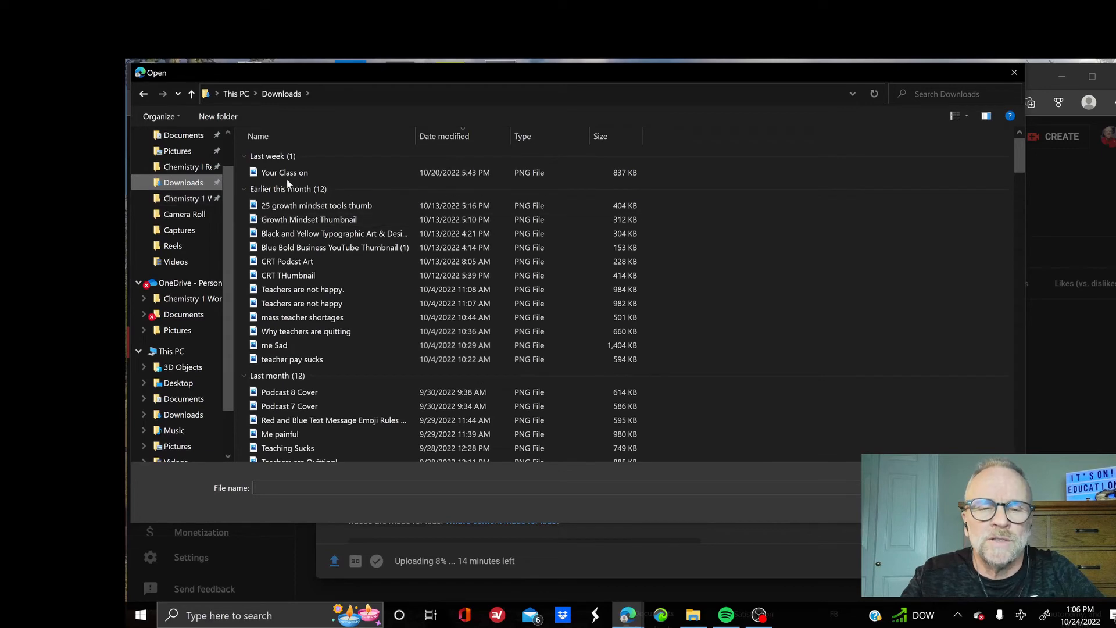
double_click(289, 173)
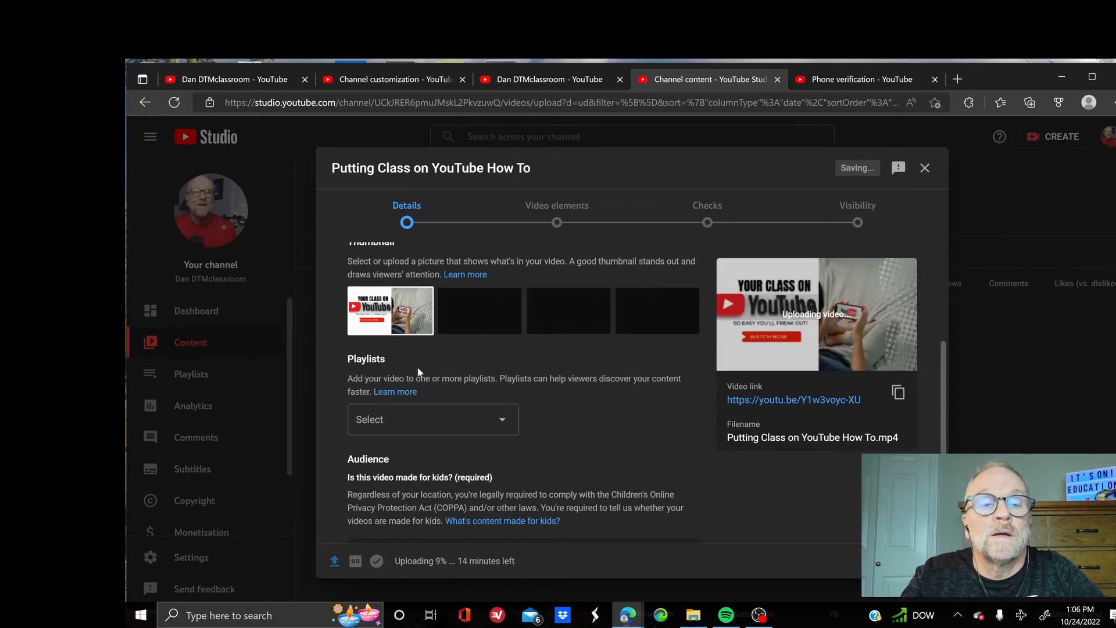
scroll(553, 459, "down", 4)
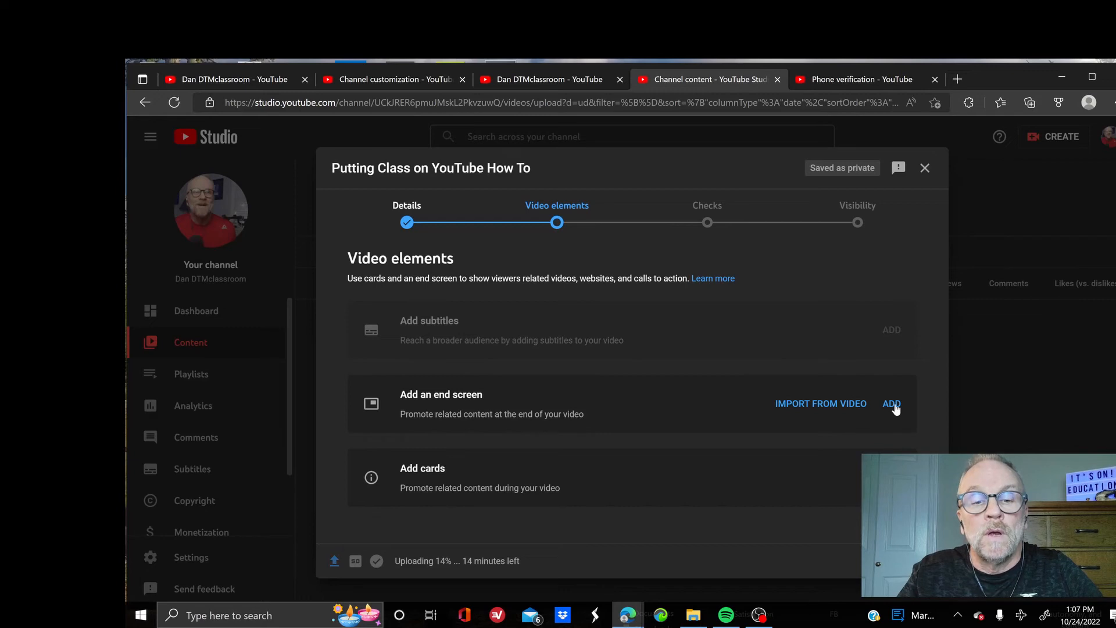
Apply the 1 video, 1 subscribe end screen template, keeping the video element on Best for viewer, and save
left_click(893, 405)
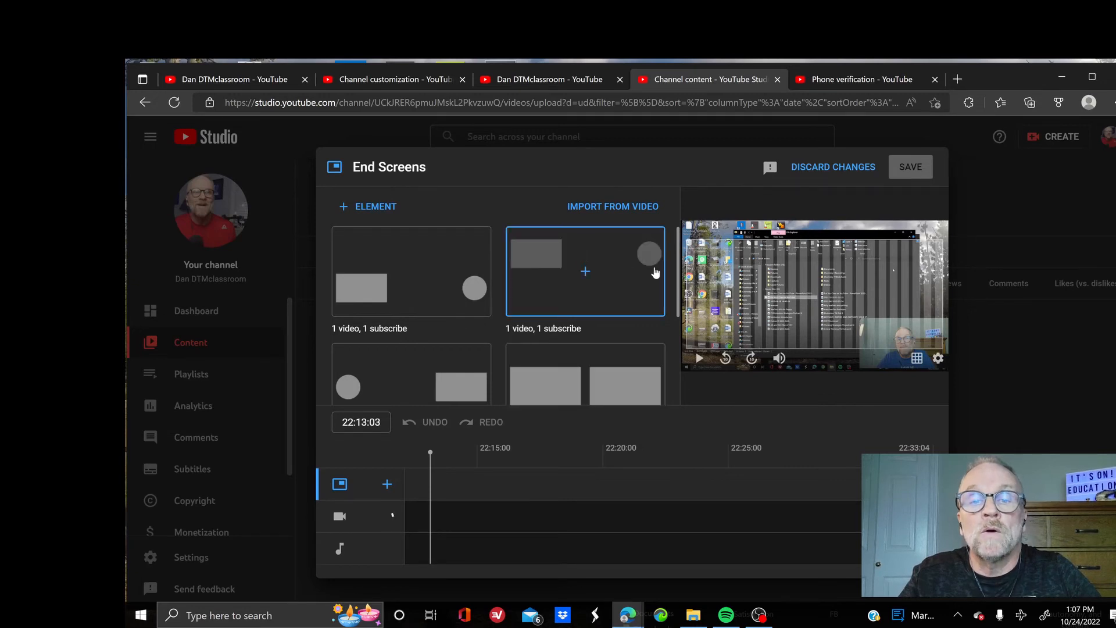
left_click(586, 271)
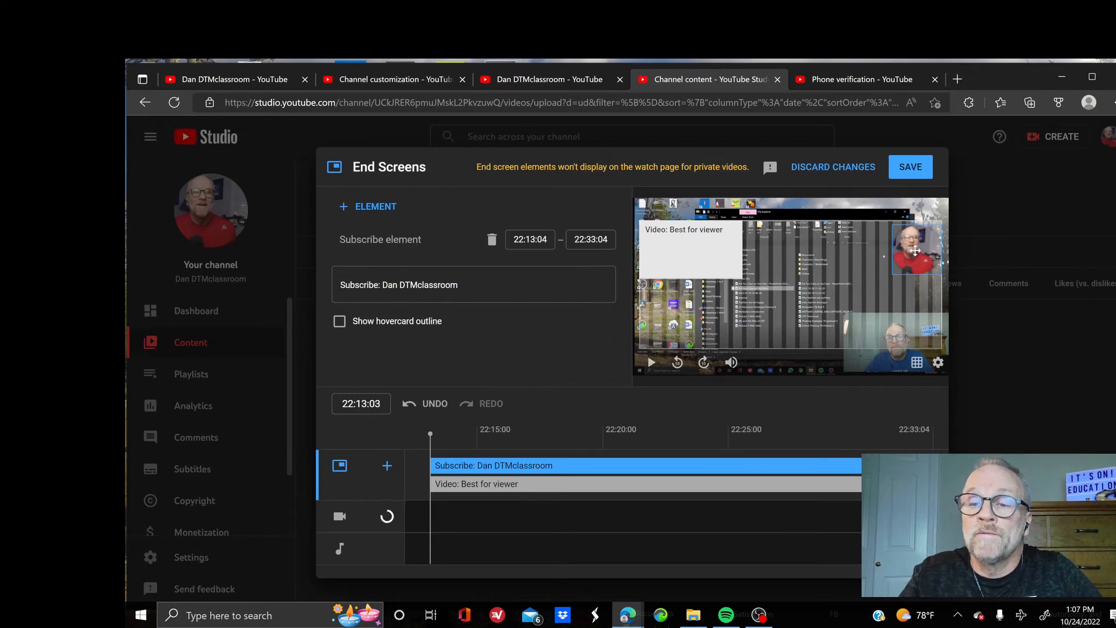
left_click(696, 249)
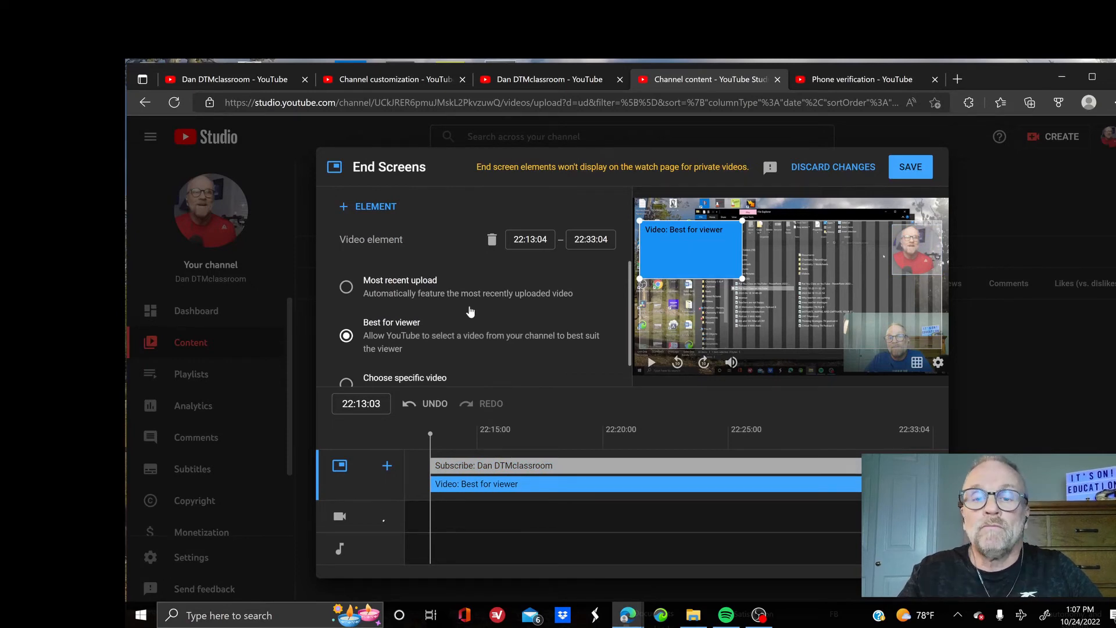
scroll(462, 321, "down", 1)
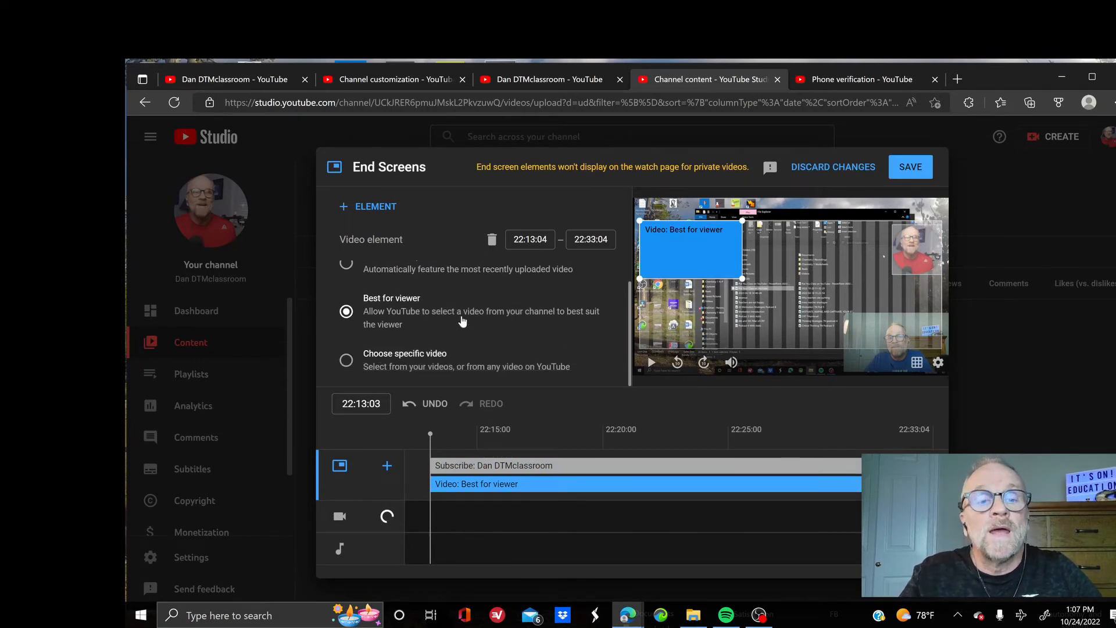
left_click(347, 361)
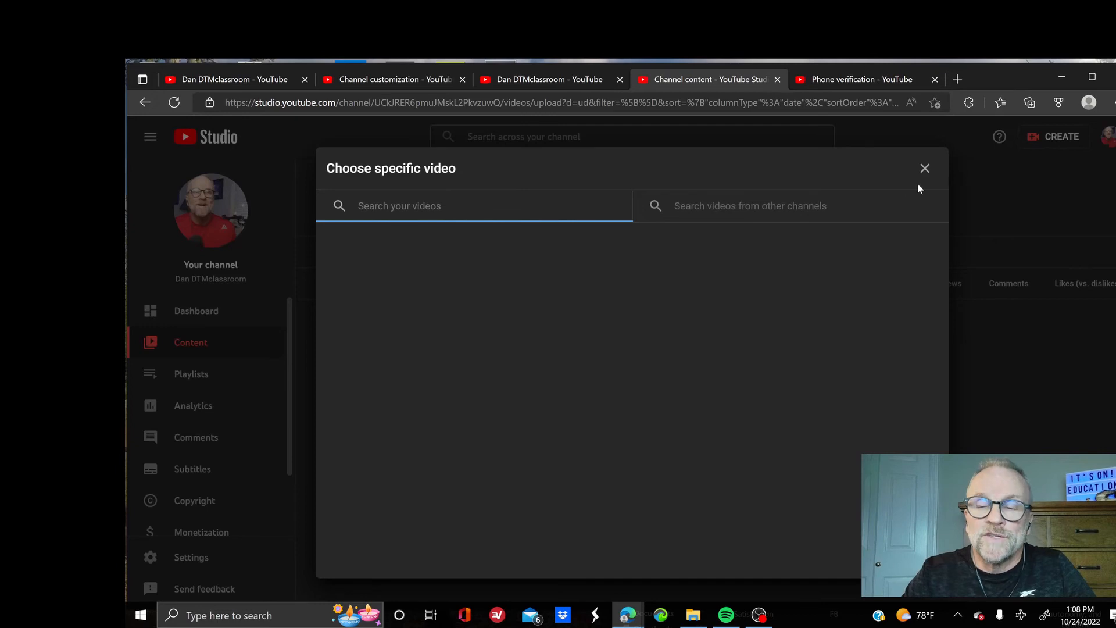
left_click(924, 168)
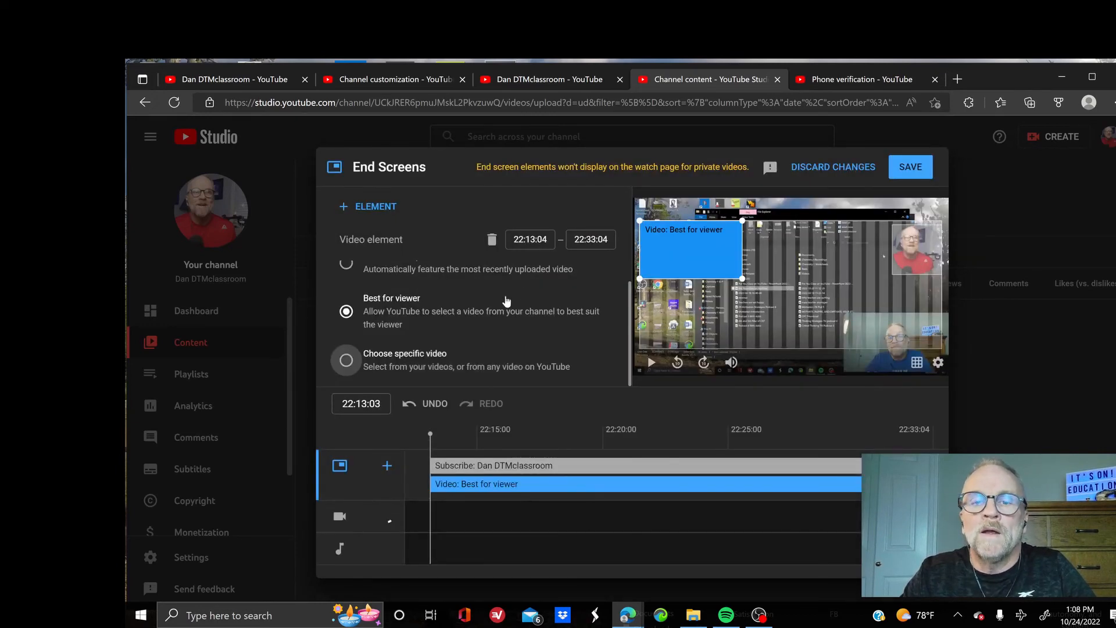
scroll(366, 298, "up", 1)
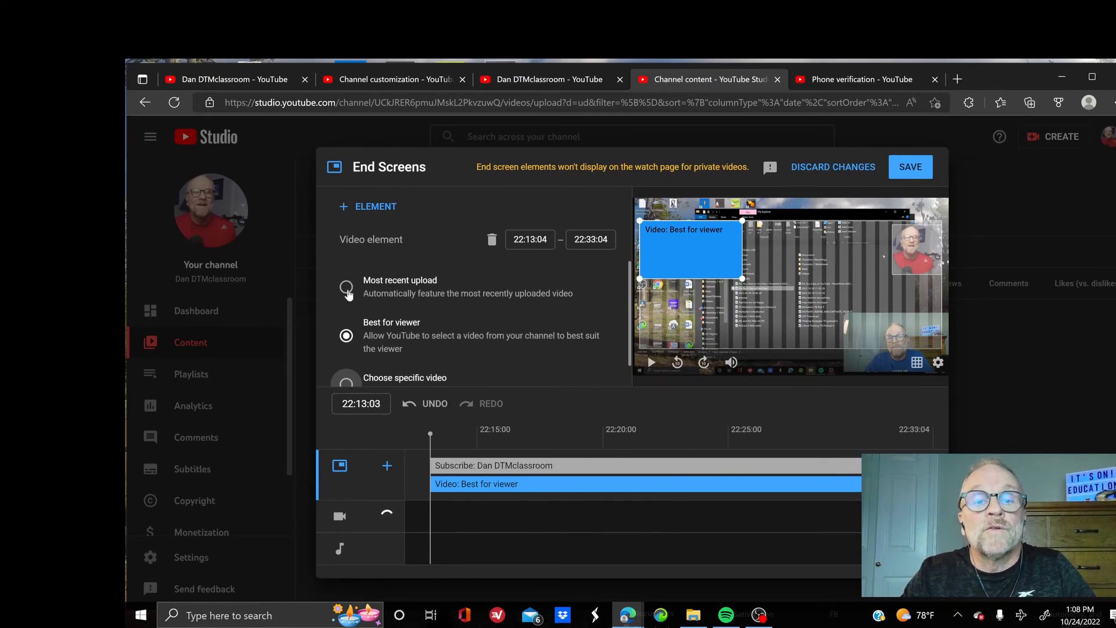
scroll(471, 324, "down", 1)
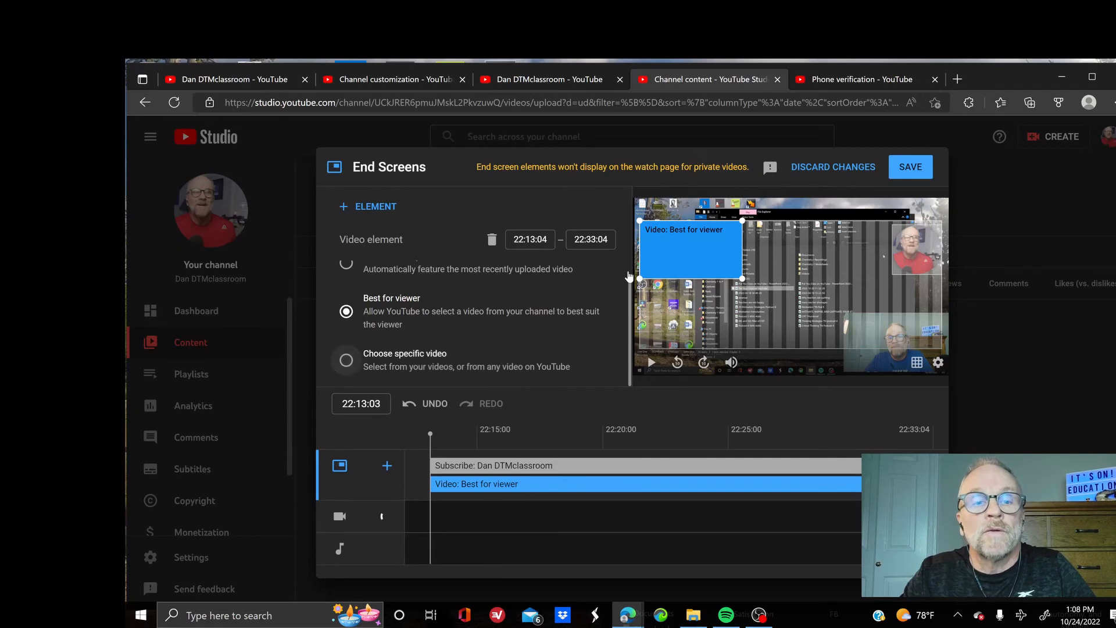
left_click(918, 168)
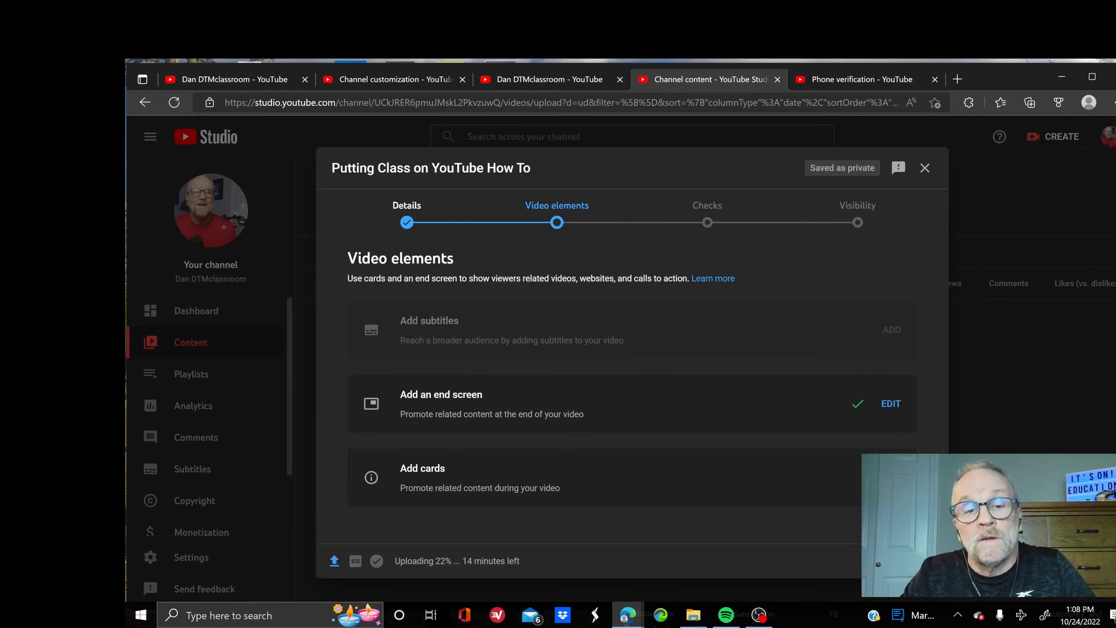
Advance the upload wizard through the Checks step to the Visibility step
left_click(921, 562)
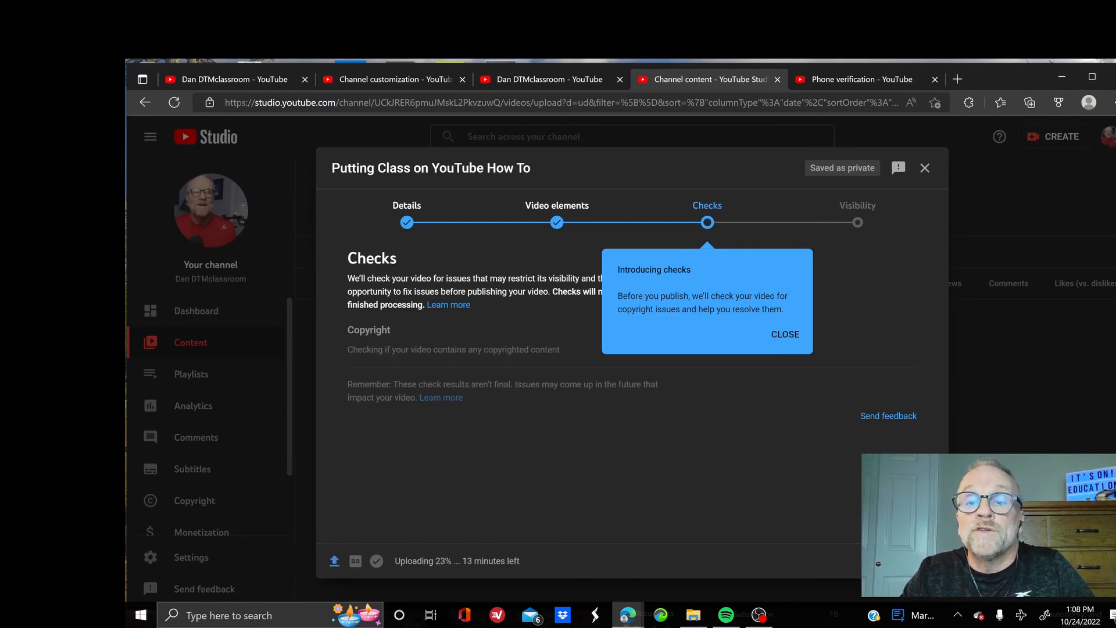
left_click(918, 561)
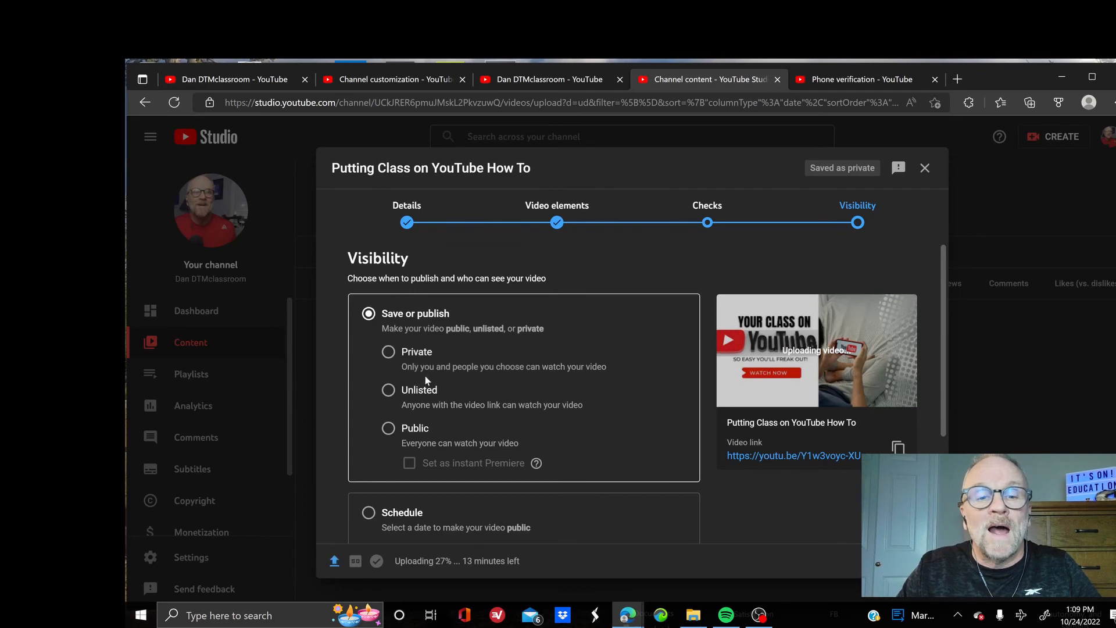
Choose Unlisted under Save or publish as the video's visibility
left_click(389, 391)
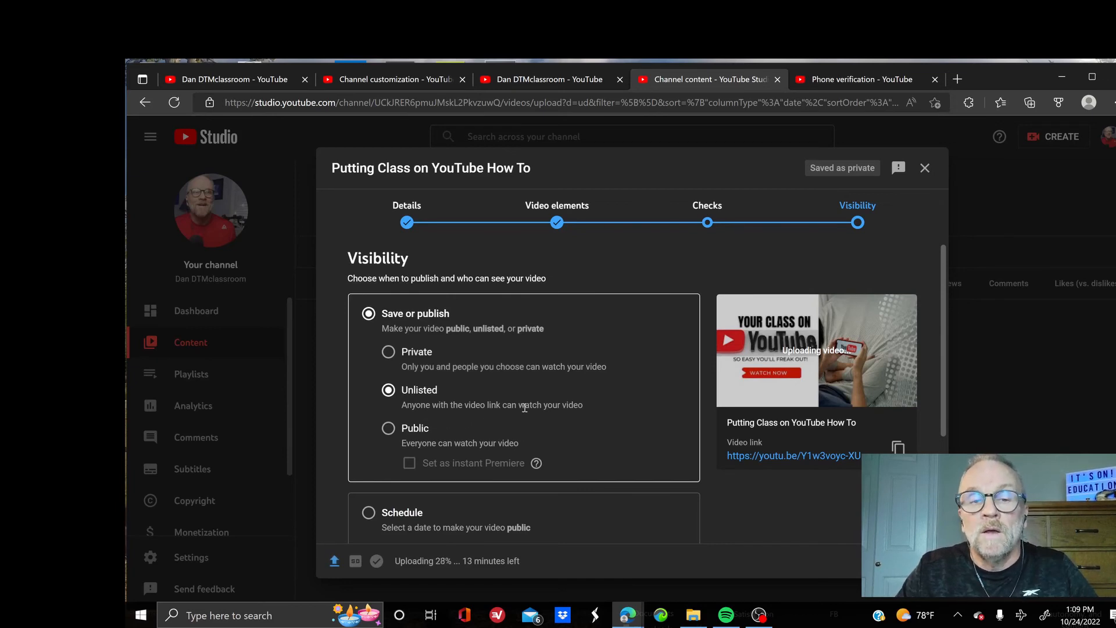
left_click(524, 408)
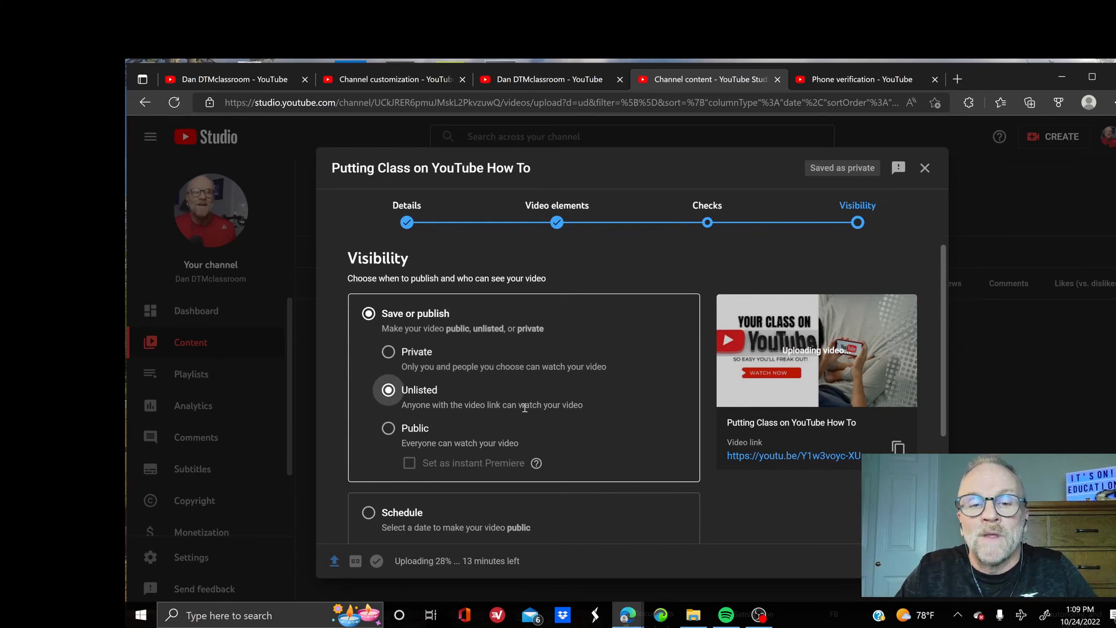